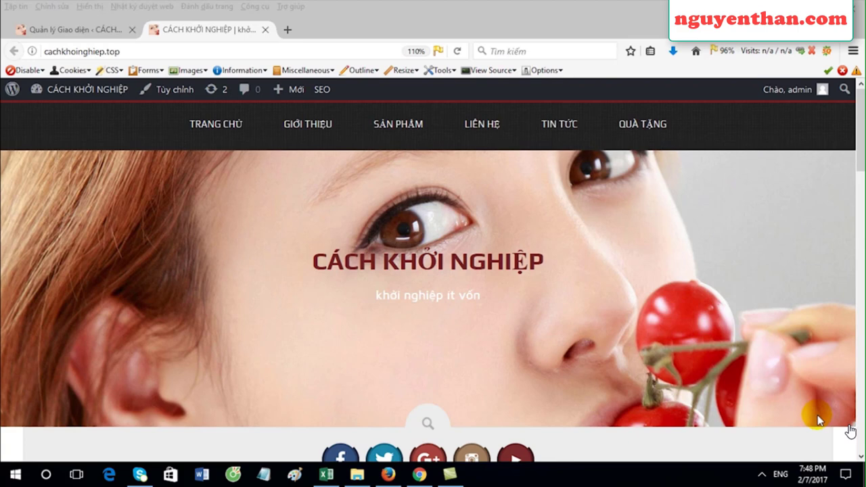
# Bring Firefox forward and show the WordPress admin Themes page tab
pyautogui.click(389, 476)
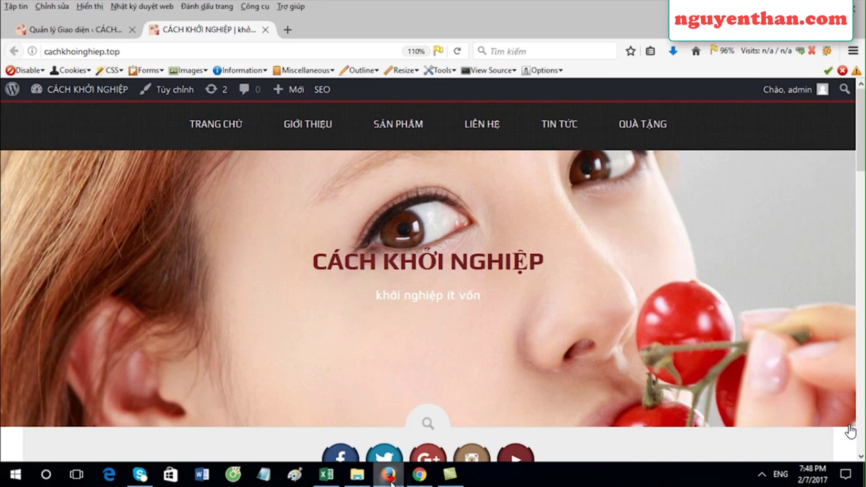
pyautogui.click(73, 30)
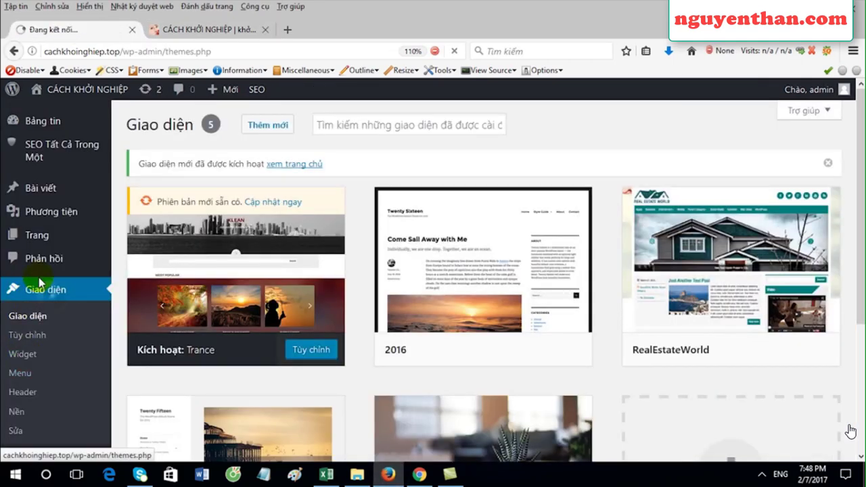
# Go from the dashboard to the Add Plugins page and focus the plugin search box
pyautogui.click(36, 123)
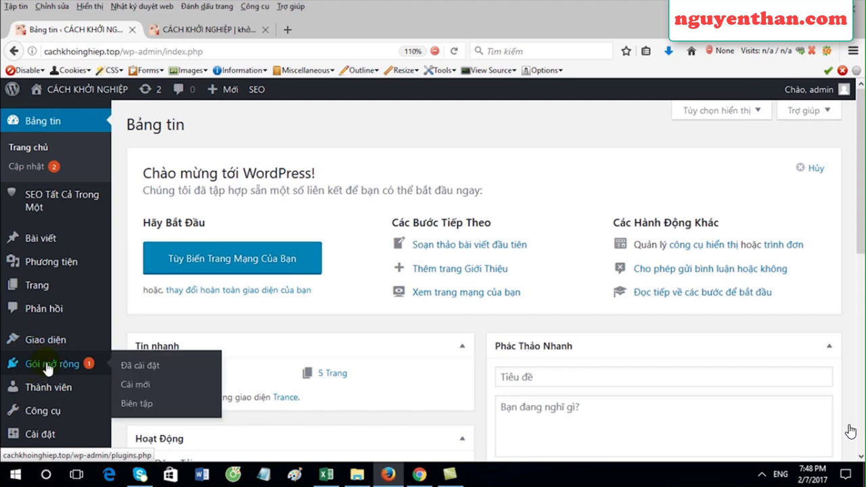
pyautogui.click(139, 387)
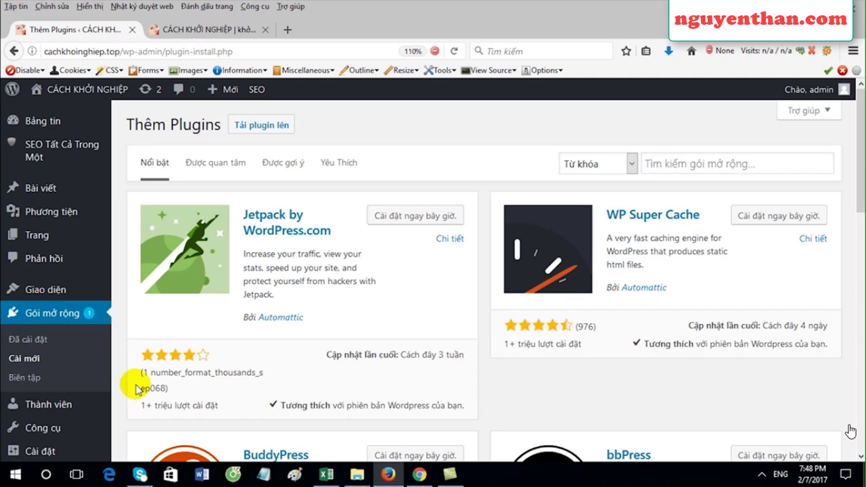
pyautogui.click(701, 163)
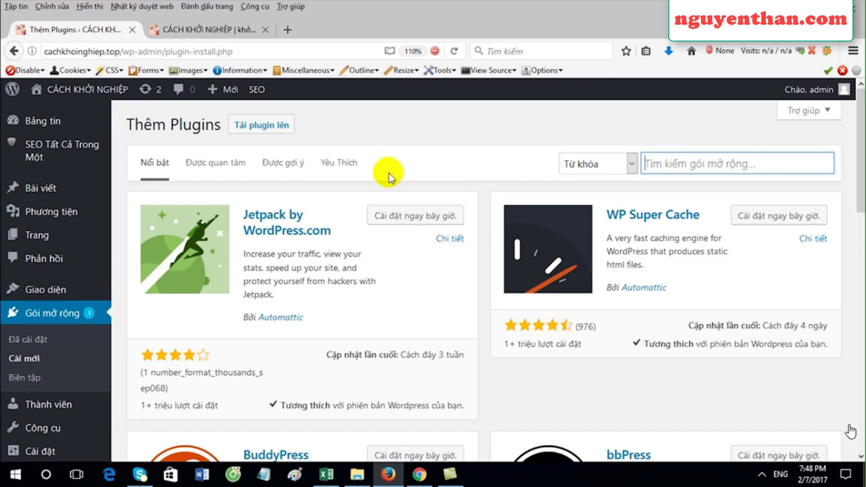
# Search the directory for 'woocommerce', install the WooCommerce plugin, and go to installed plugins
pyautogui.click(687, 165)
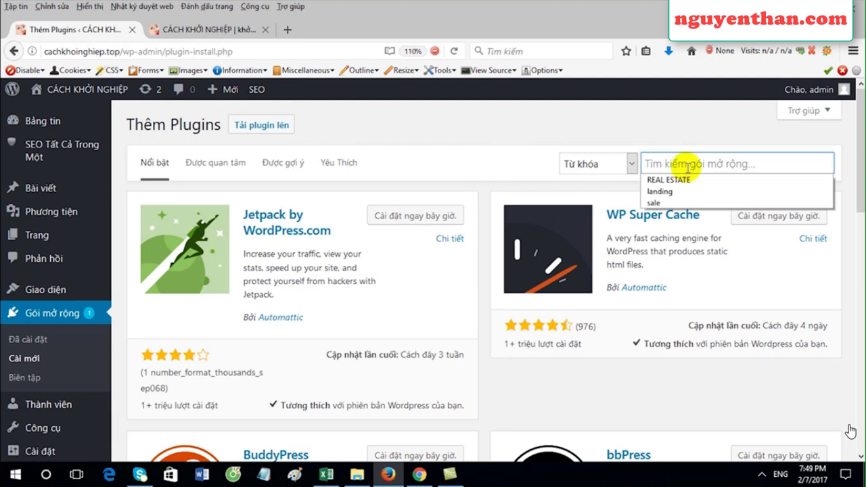
pyautogui.write('woocommerce')
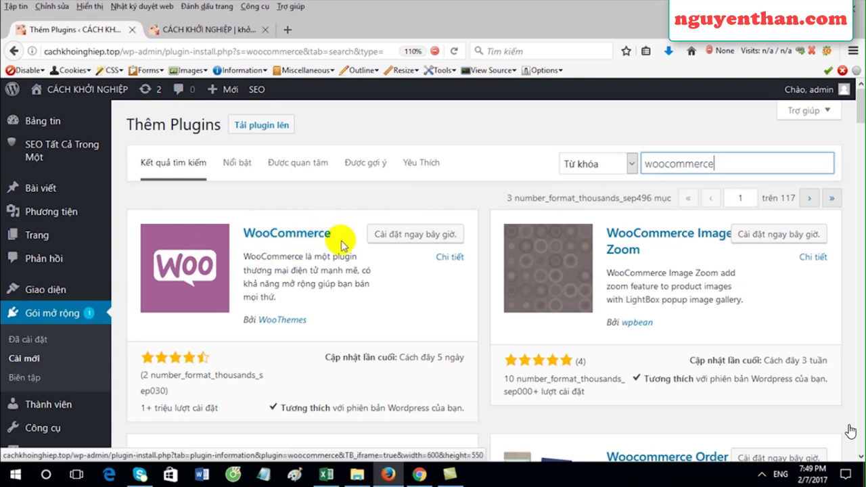
pyautogui.click(411, 235)
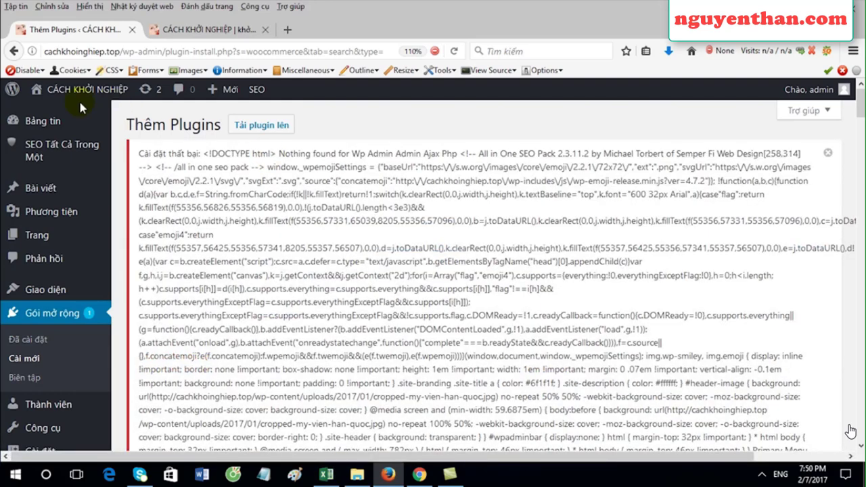
pyautogui.click(39, 336)
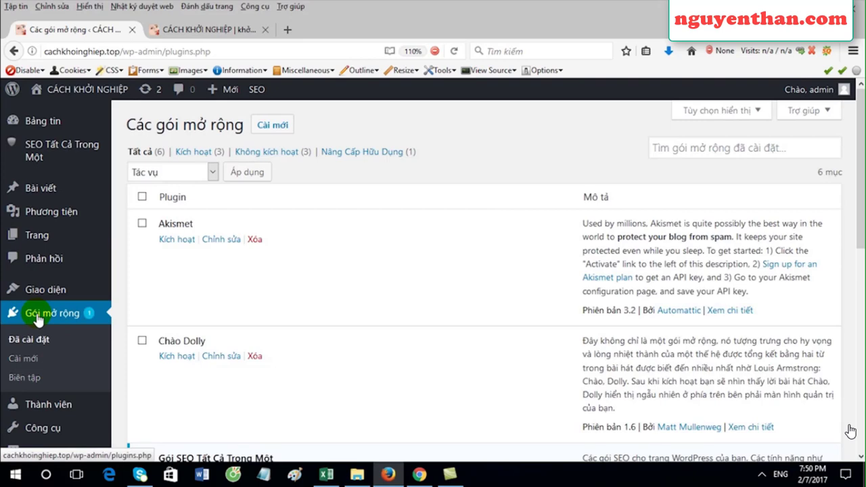
# Activate WooCommerce from the installed plugins list
pyautogui.moveTo(859, 166)
pyautogui.mouseDown()
pyautogui.moveTo(861, 224)
pyautogui.moveTo(828, 361)
pyautogui.mouseUp()
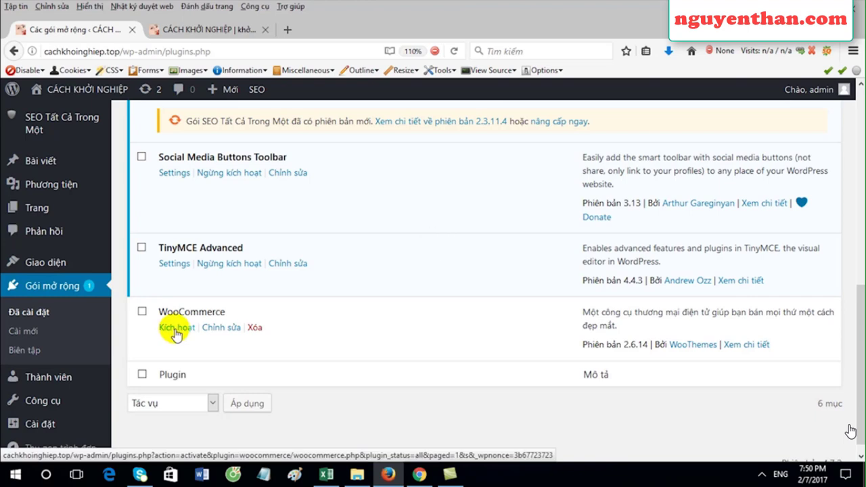
pyautogui.click(176, 332)
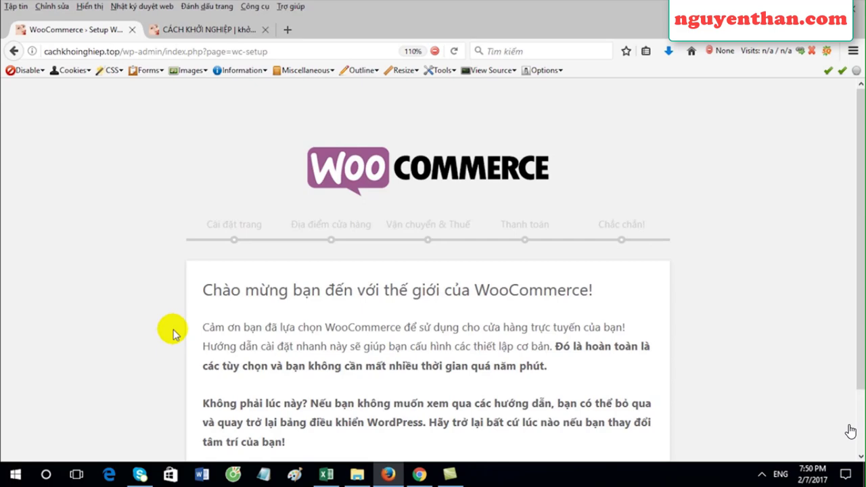
# Switch the browser to fullscreen and start the WooCommerce setup wizard
pyautogui.press('F11')
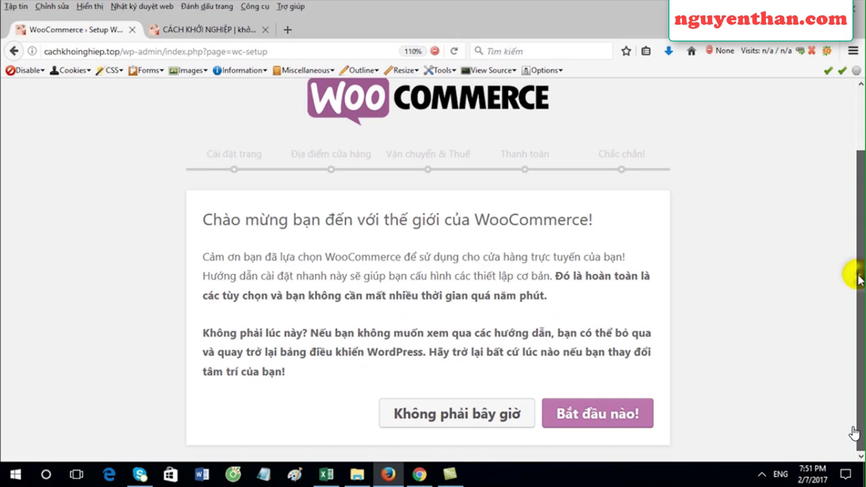
pyautogui.scroll(1, 855, 240)
pyautogui.moveTo(855, 241); pyautogui.dragTo(855, 276)
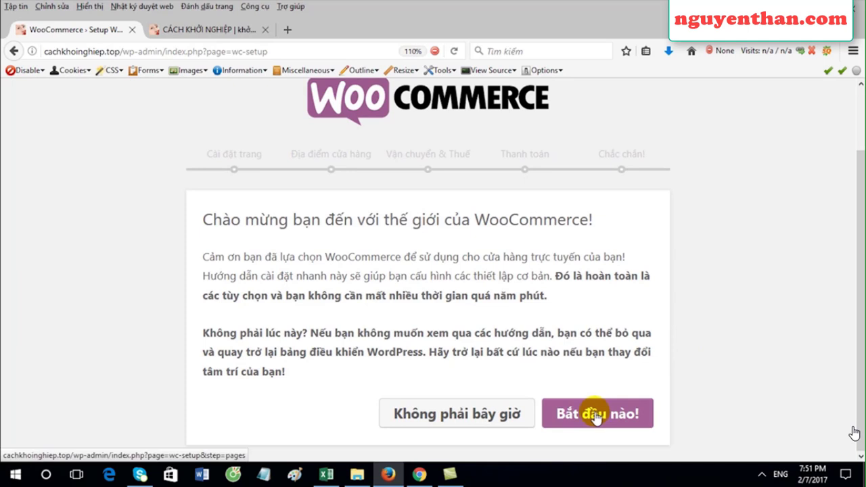
pyautogui.click(595, 415)
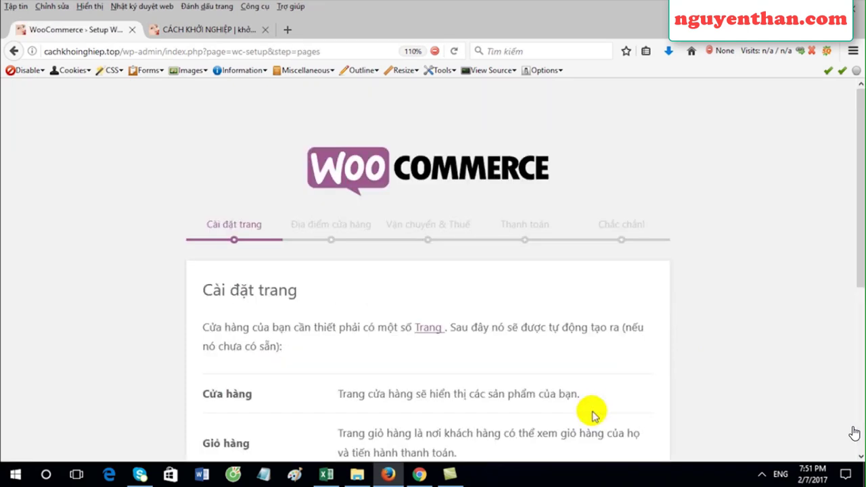
# Accept creating the shop, cart, checkout and my-account pages and continue
pyautogui.moveTo(855, 190); pyautogui.dragTo(854, 300)
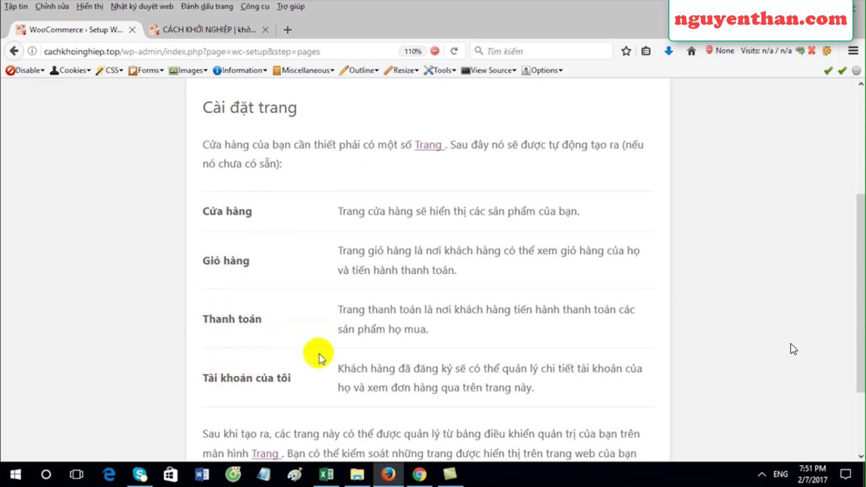
pyautogui.moveTo(863, 248); pyautogui.dragTo(861, 231)
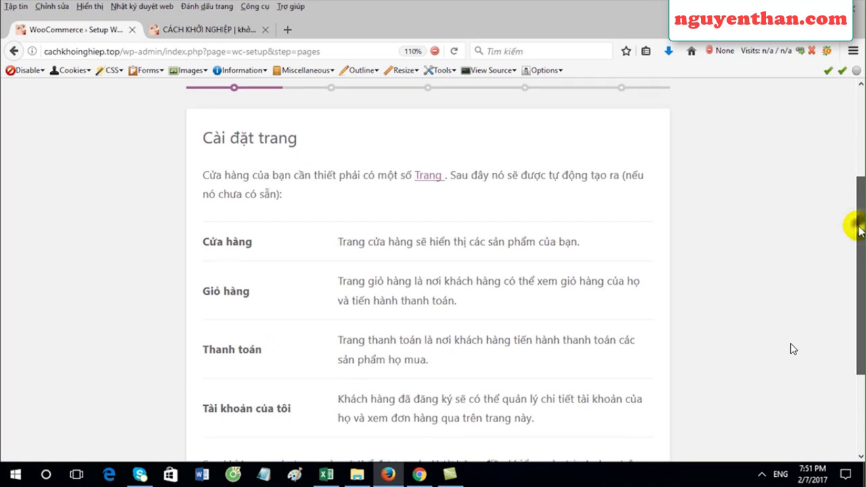
pyautogui.moveTo(860, 231); pyautogui.dragTo(861, 230)
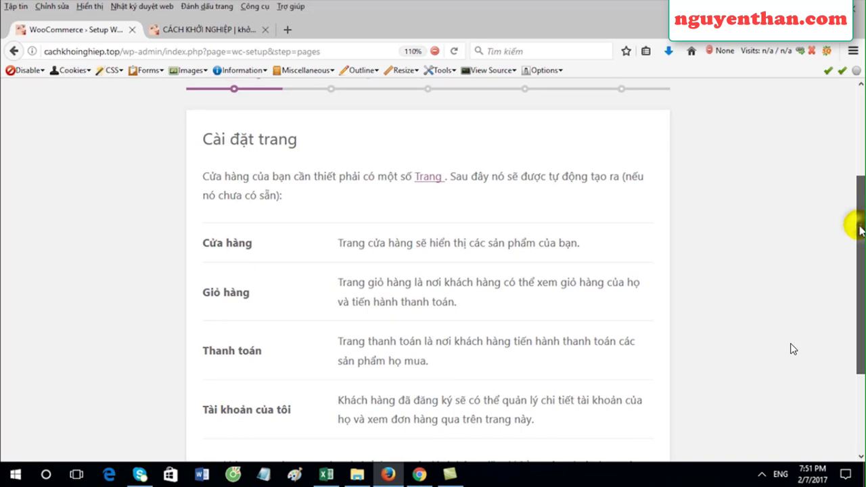
pyautogui.moveTo(861, 230); pyautogui.dragTo(851, 310)
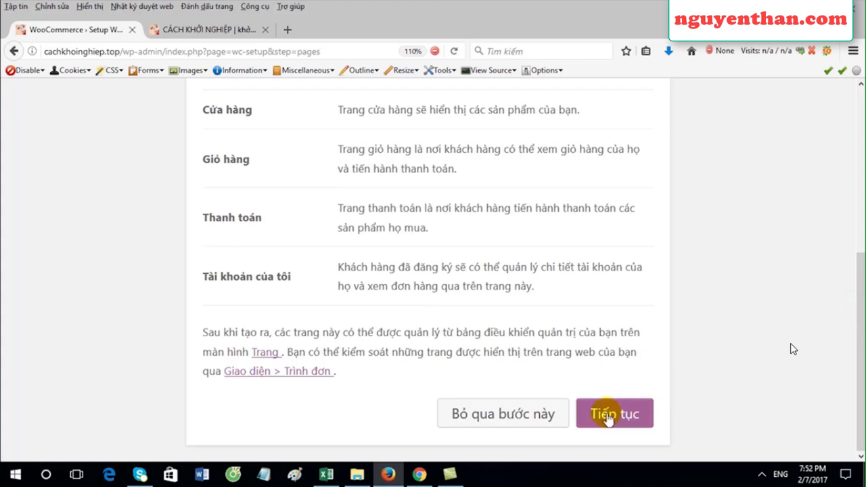
pyautogui.click(607, 416)
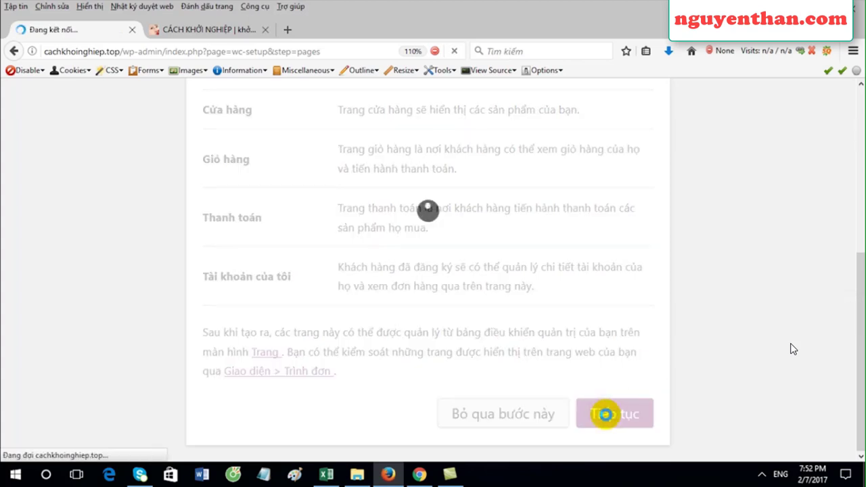
# Keep Việt Nam as store location, set currency to Đồng Việt Nam (đ), and save
pyautogui.click(524, 197)
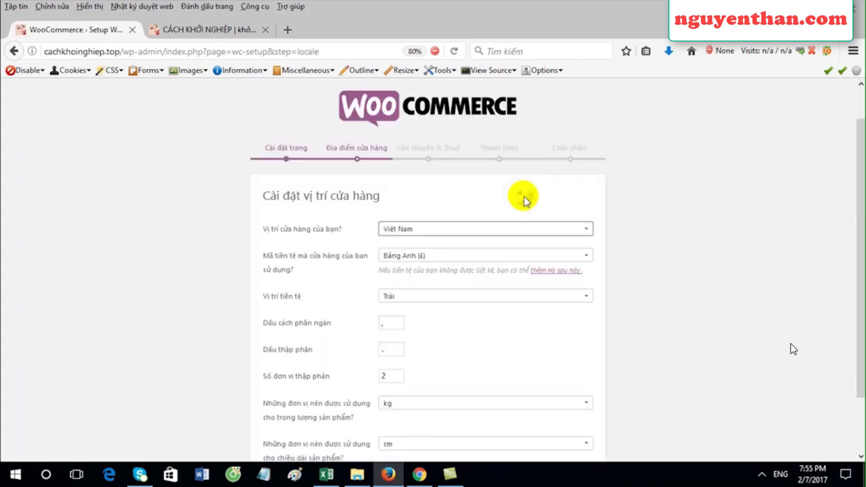
pyautogui.scroll(-1, 521, 203)
pyautogui.click(513, 230)
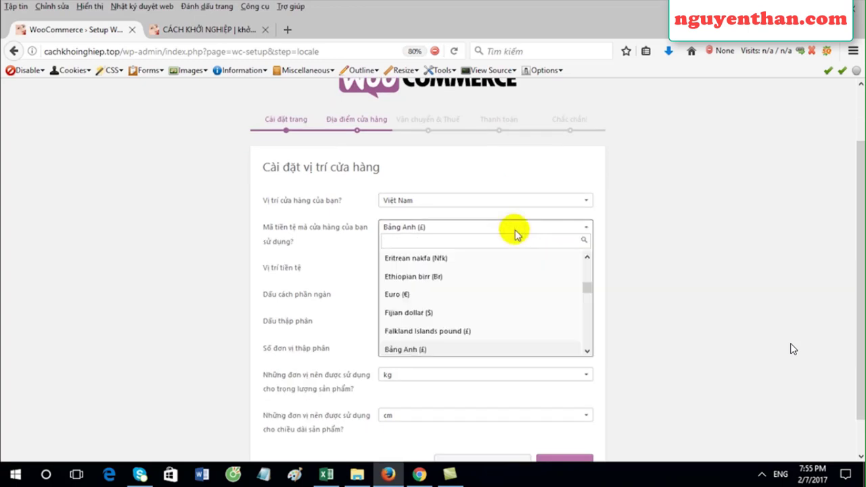
pyautogui.moveTo(586, 287); pyautogui.dragTo(587, 353)
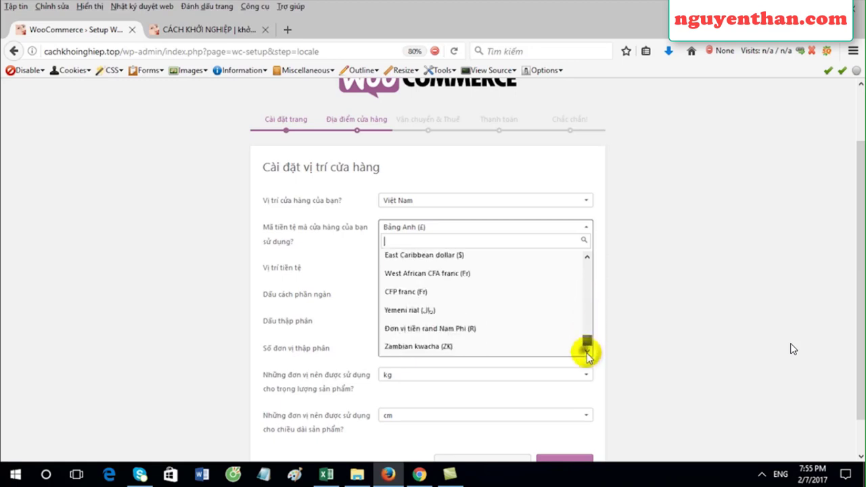
pyautogui.write('viet')
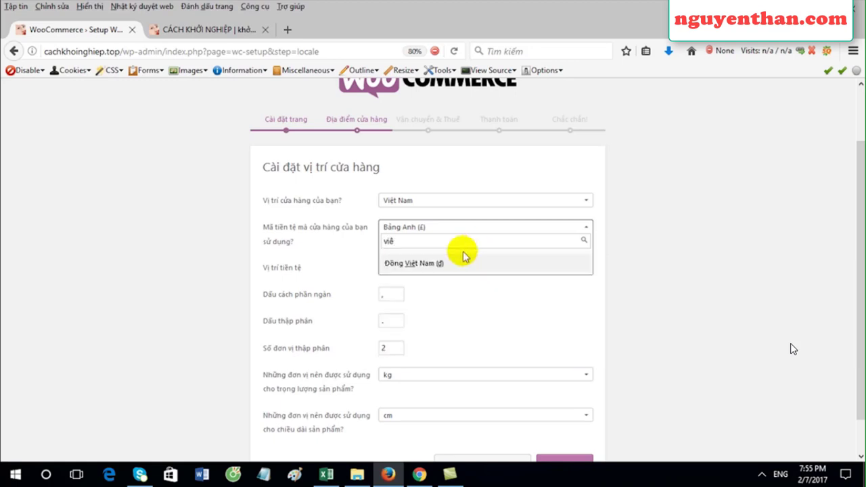
pyautogui.click(429, 269)
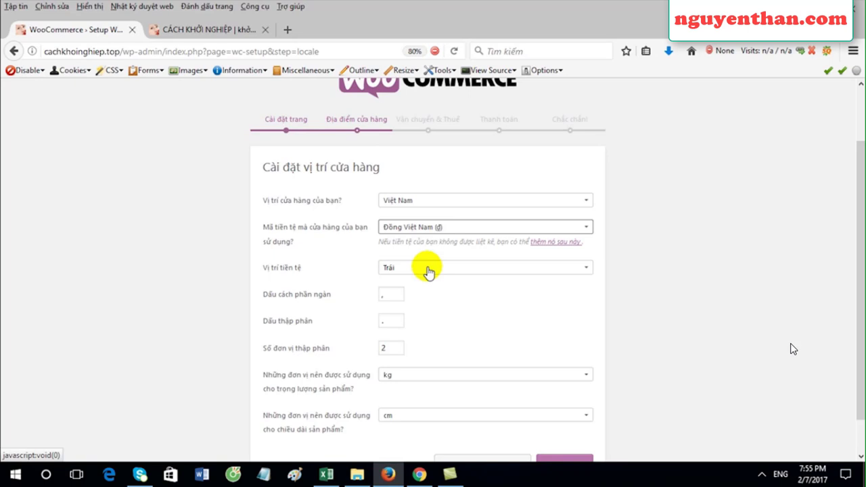
pyautogui.scroll(-1, 429, 269)
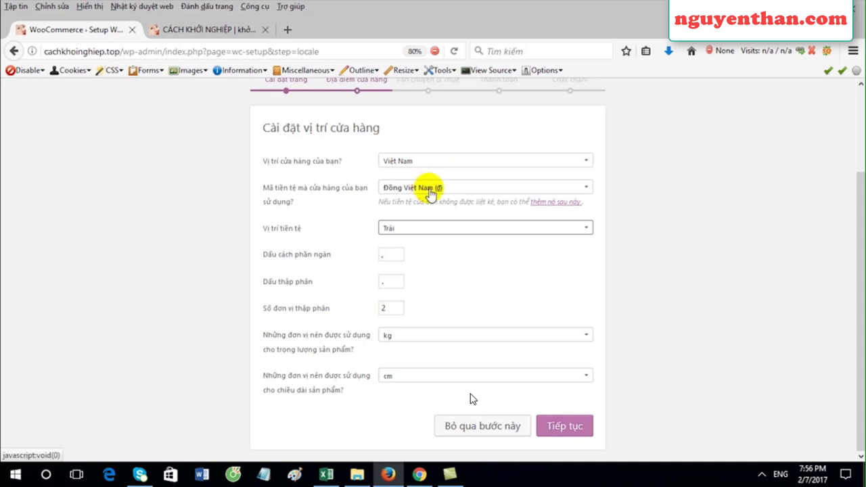
pyautogui.click(562, 427)
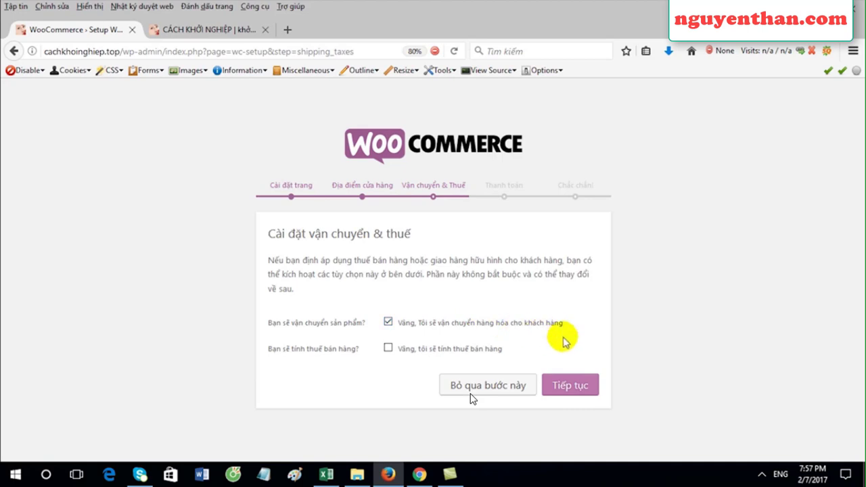
# Pass the shipping and tax step; enable PayPal and PayPal Standard with the merchant's PayPal e-mail
pyautogui.click(572, 385)
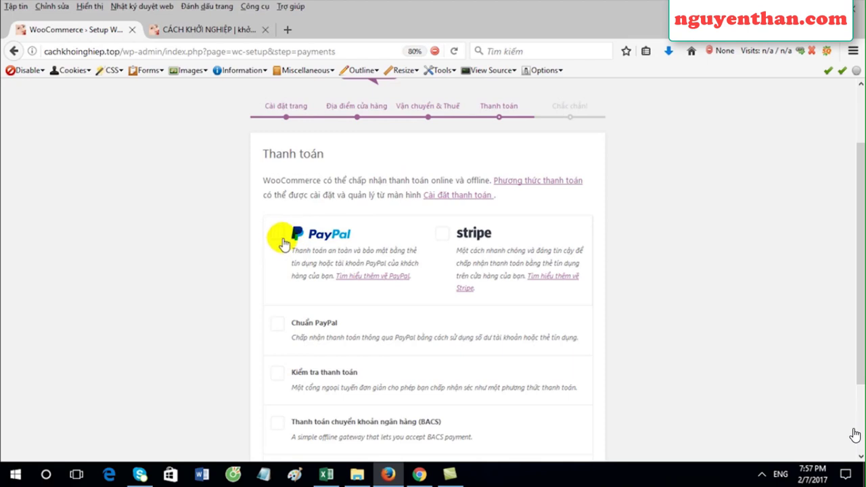
pyautogui.click(279, 239)
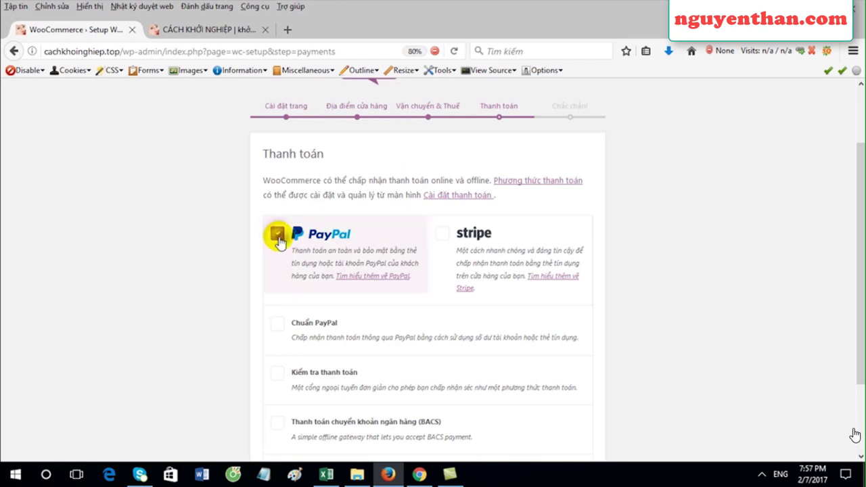
pyautogui.scroll(-2, 271, 237)
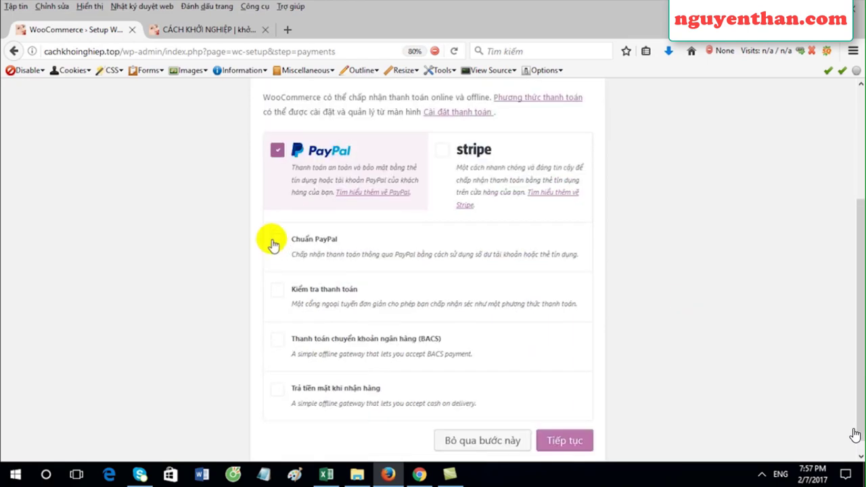
pyautogui.click(273, 241)
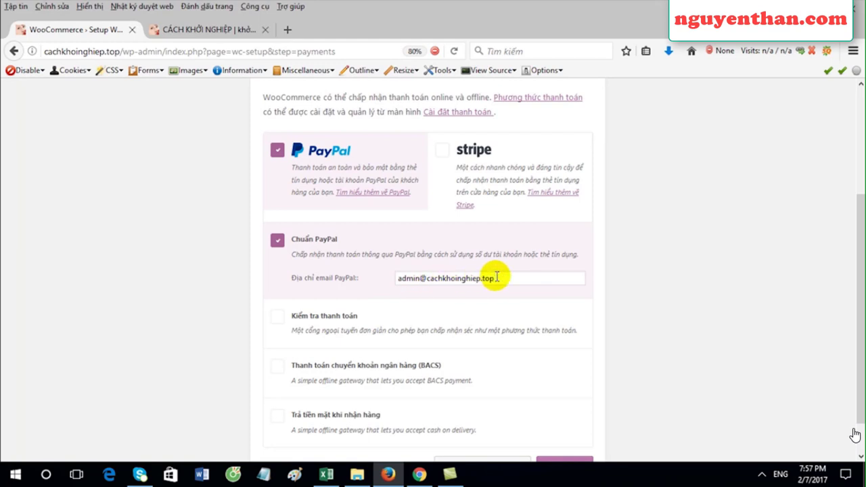
pyautogui.moveTo(494, 277); pyautogui.dragTo(379, 287)
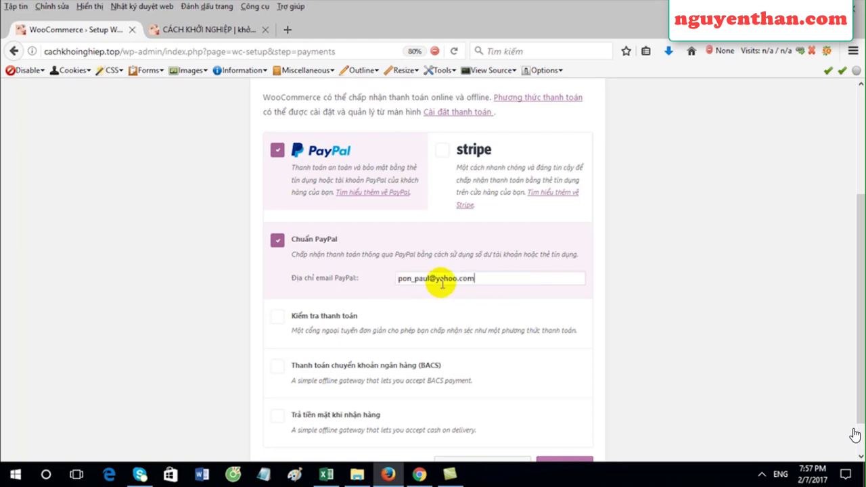
# Enable cash on delivery and bank transfer (BACS) payments, then finish the store setup
pyautogui.scroll(-1, 285, 298)
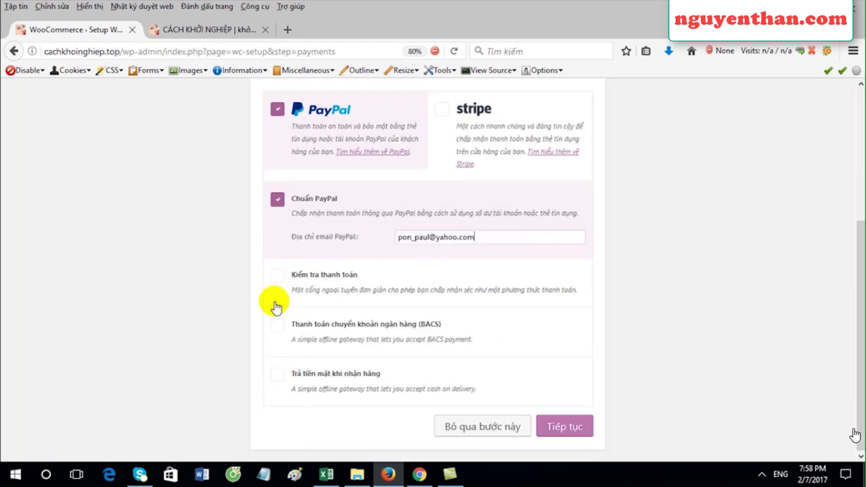
pyautogui.click(277, 376)
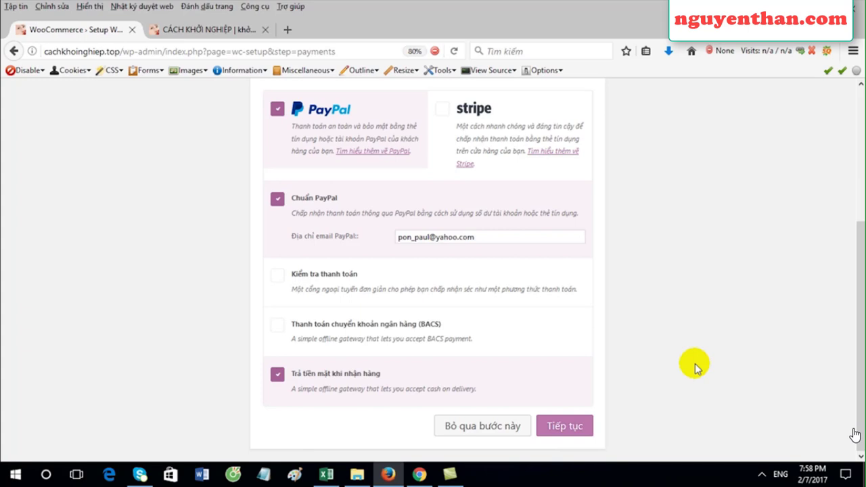
pyautogui.click(279, 326)
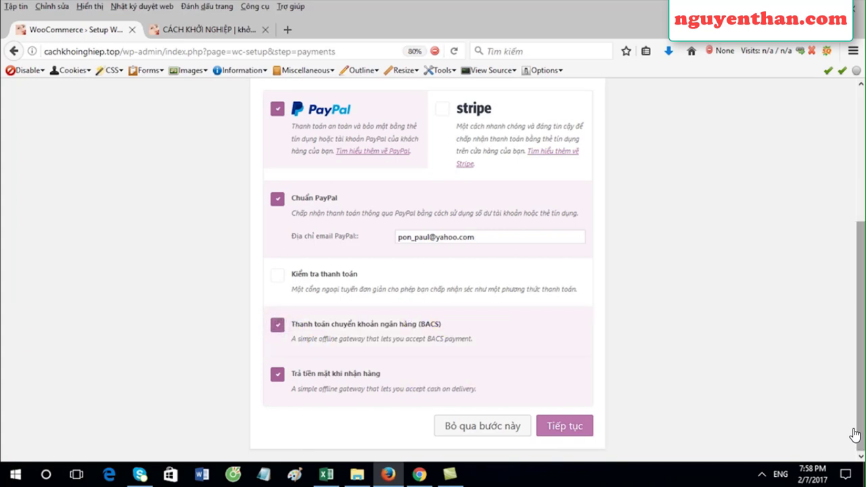
pyautogui.scroll(1, 855, 435)
pyautogui.moveTo(853, 294); pyautogui.dragTo(857, 386)
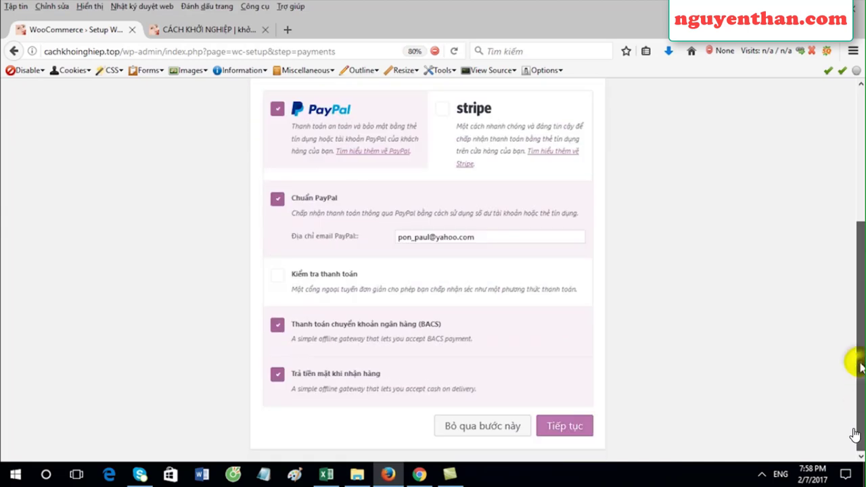
pyautogui.click(574, 428)
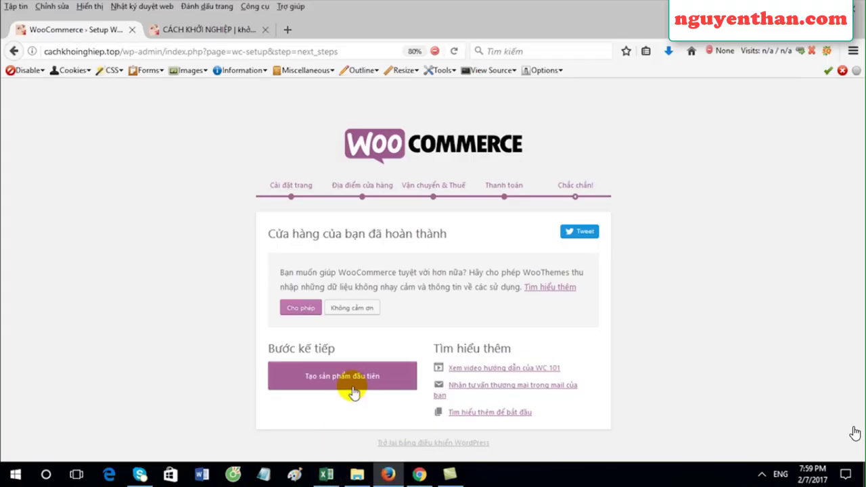
# Create the first product titled 'ÁO KHOÁC NAM HÀN QUỐC' and place the caret in its description
pyautogui.click(357, 384)
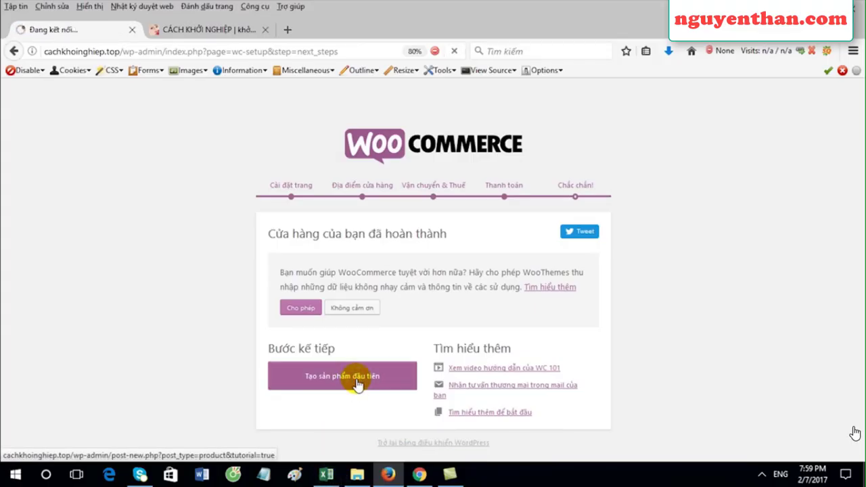
pyautogui.write('AO ')
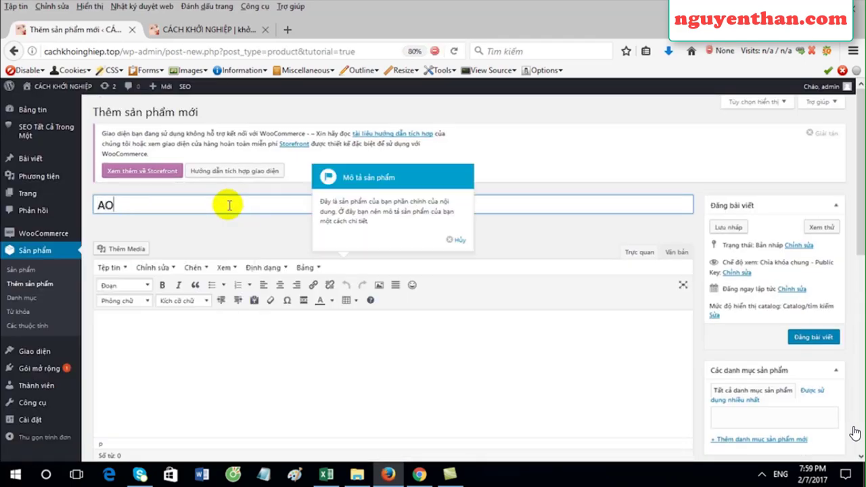
pyautogui.write('KHOÁC NAM HÀN QUỐC')
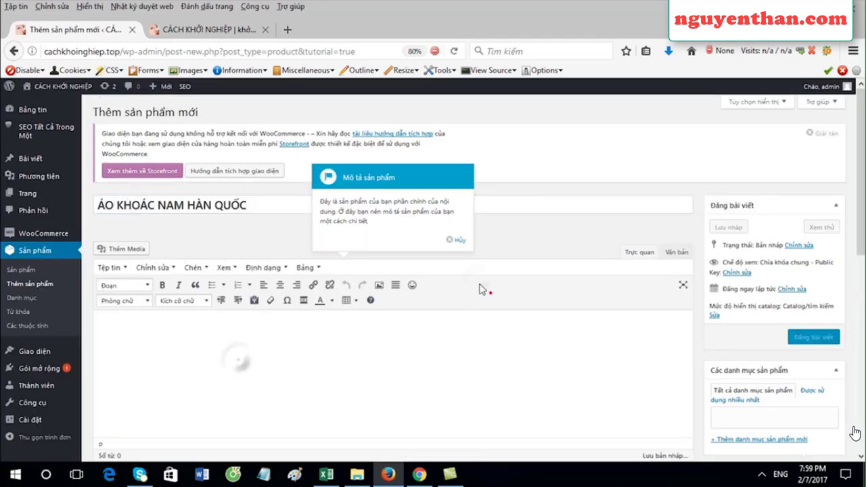
pyautogui.moveTo(484, 290); pyautogui.dragTo(799, 289)
pyautogui.scroll(-3, 406, 304)
pyautogui.click(413, 328)
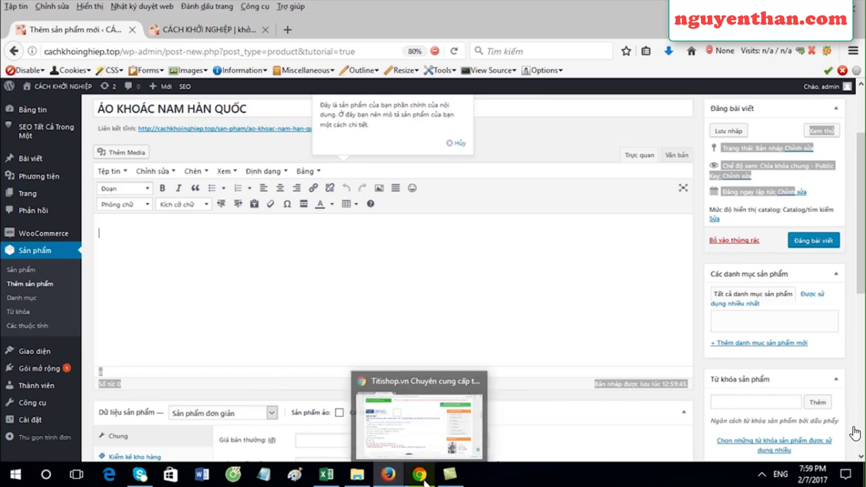
pyautogui.moveTo(388, 475)
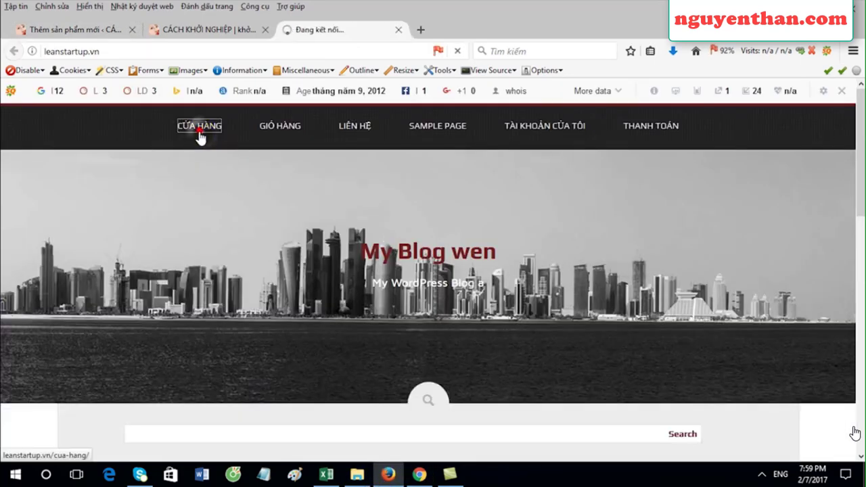
# On the reference store's shop, open the Áo khoác nam product and select its description
pyautogui.click(200, 135)
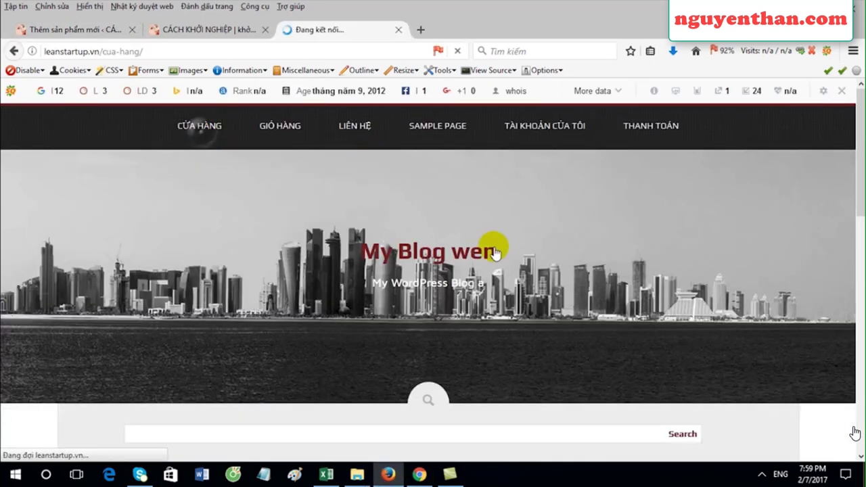
pyautogui.scroll(-1, 427, 325)
pyautogui.scroll(-4, 692, 300)
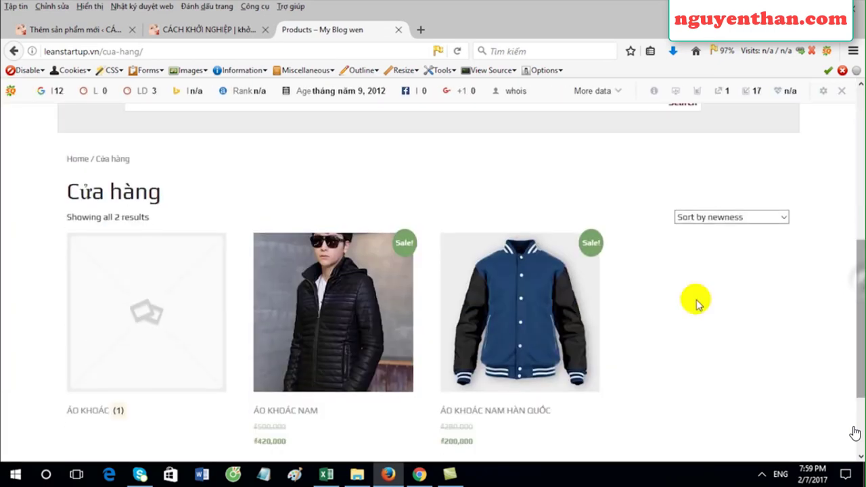
pyautogui.click(351, 306)
pyautogui.moveTo(860, 128)
pyautogui.mouseDown()
pyautogui.moveTo(858, 230)
pyautogui.moveTo(858, 216)
pyautogui.mouseUp()
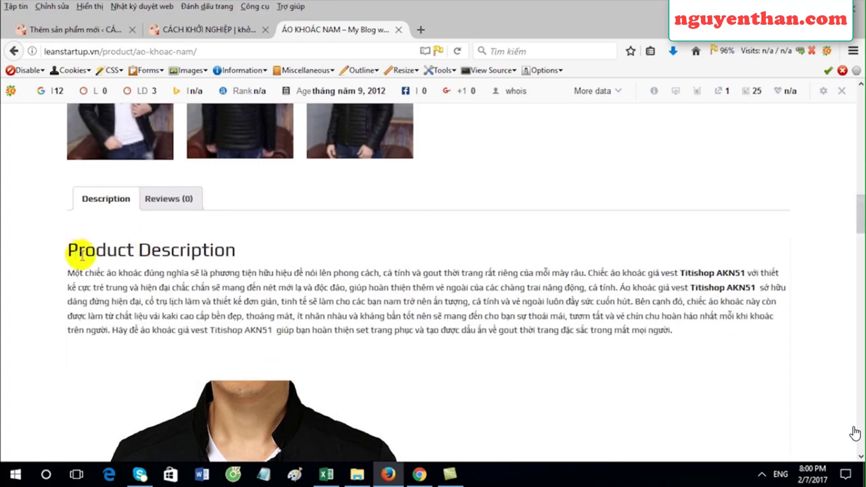
pyautogui.moveTo(71, 252); pyautogui.dragTo(470, 356)
# Paste the copied Product Description text and image into the jacket product's description
pyautogui.click(72, 29)
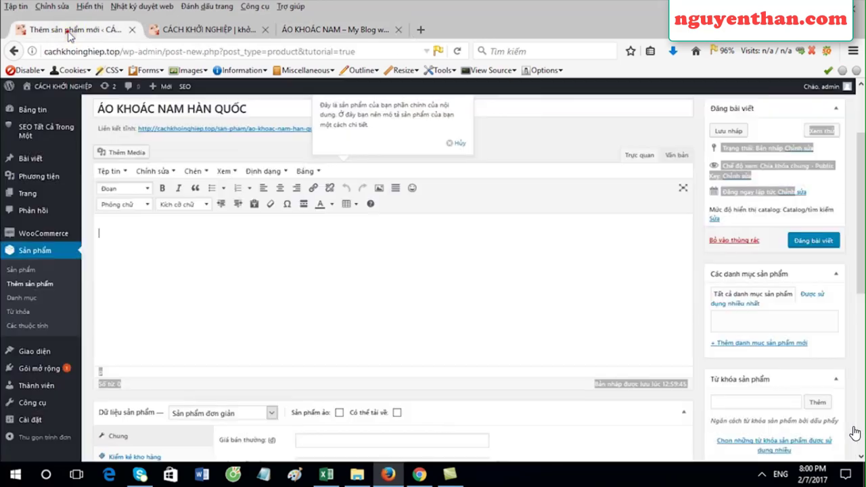
pyautogui.click(218, 265)
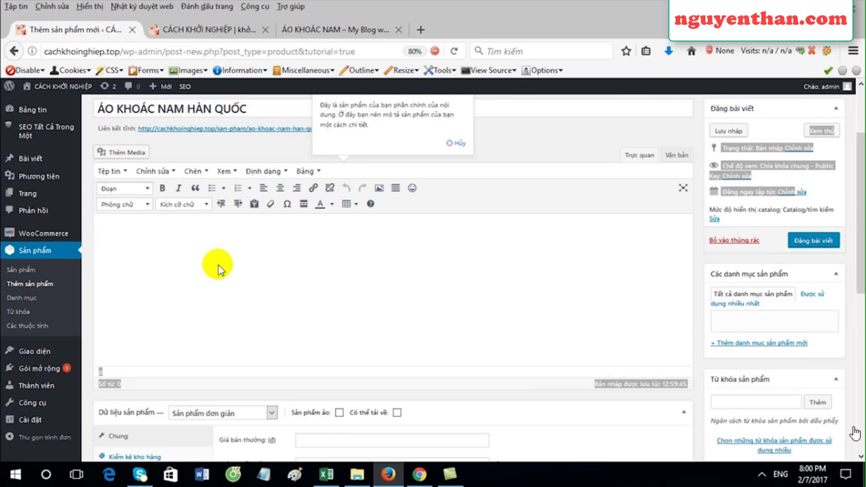
pyautogui.hotkey('ctrl', 'v')
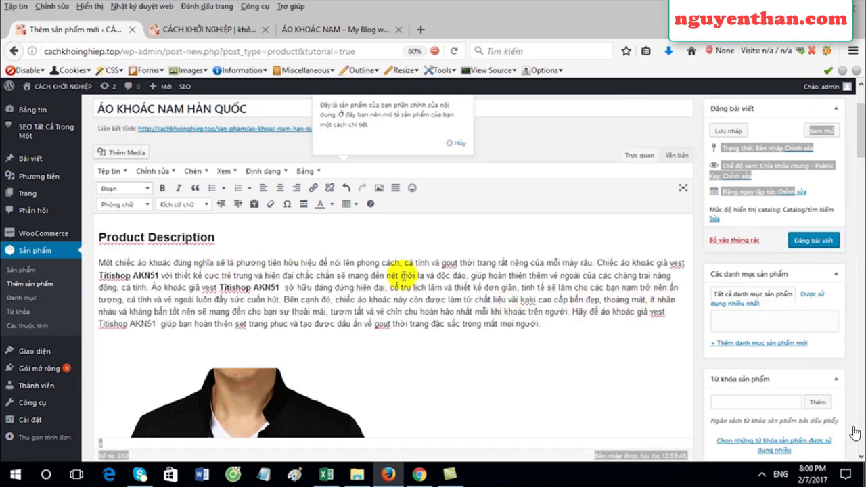
pyautogui.click(856, 433)
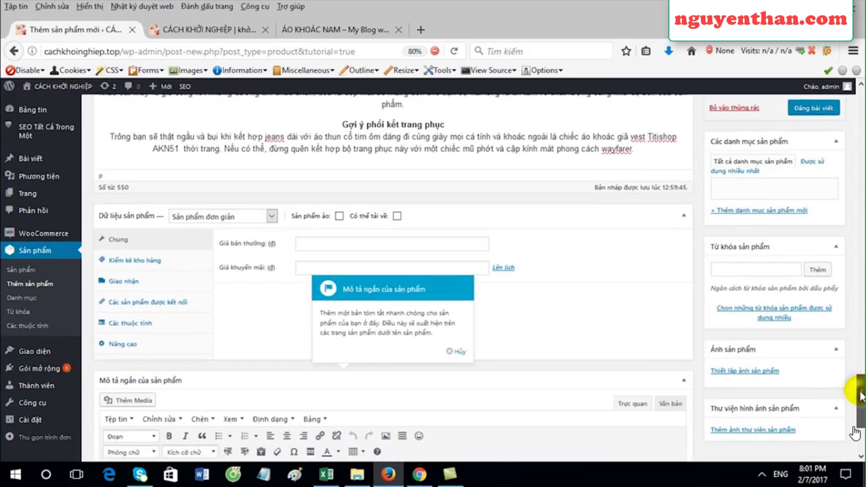
# Set the jacket's regular price to 200000 and its sale price to 180000
pyautogui.scroll(-1, 854, 390)
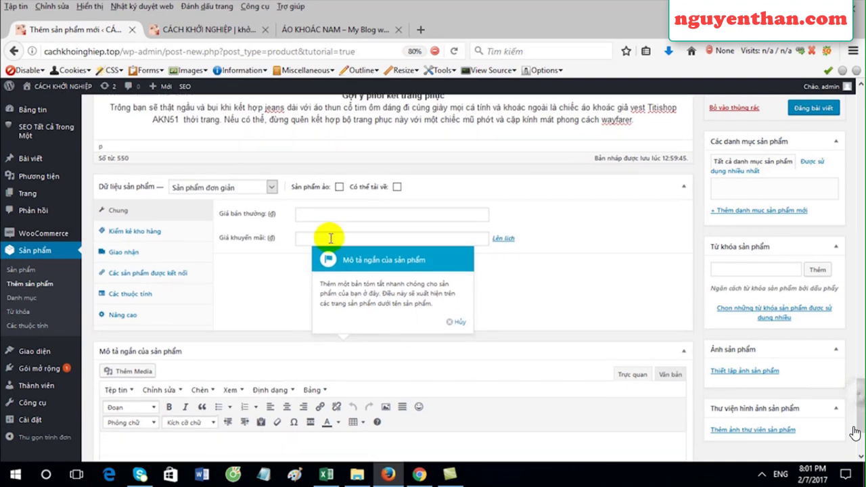
pyautogui.click(350, 216)
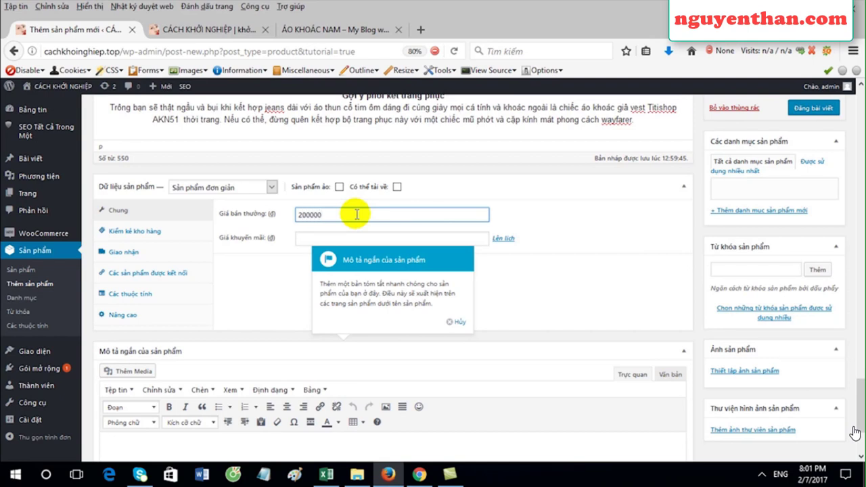
pyautogui.click(316, 240)
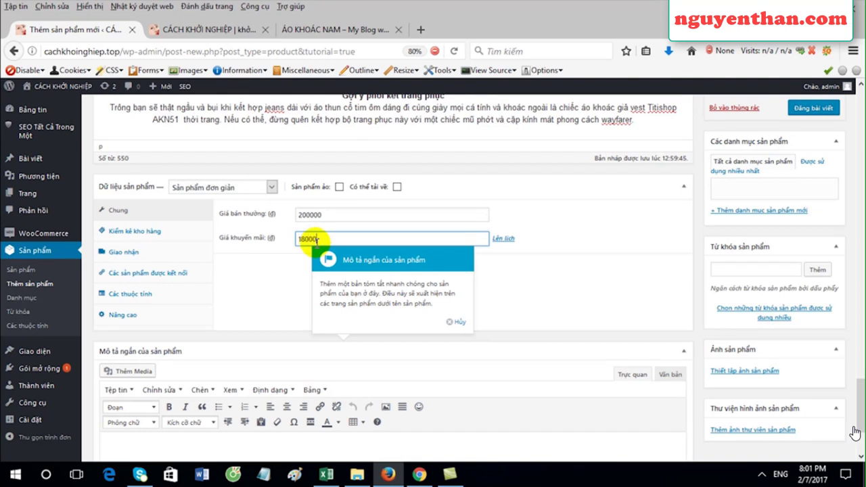
pyautogui.click(455, 322)
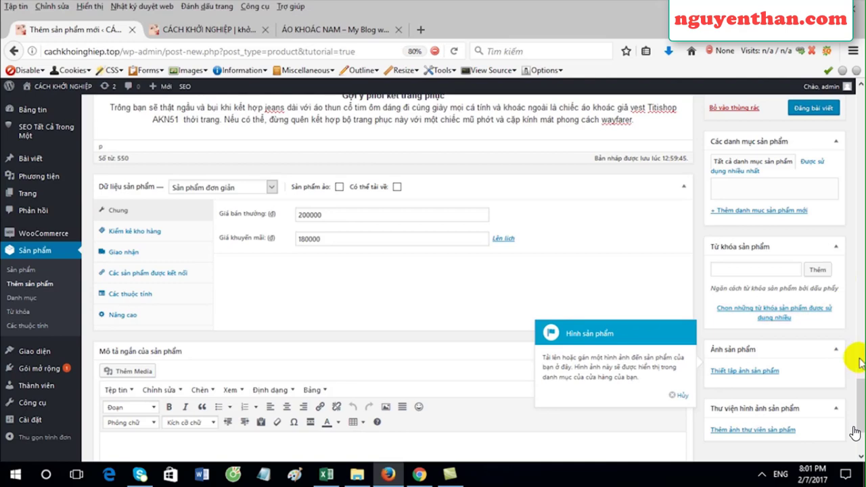
pyautogui.scroll(2, 855, 355)
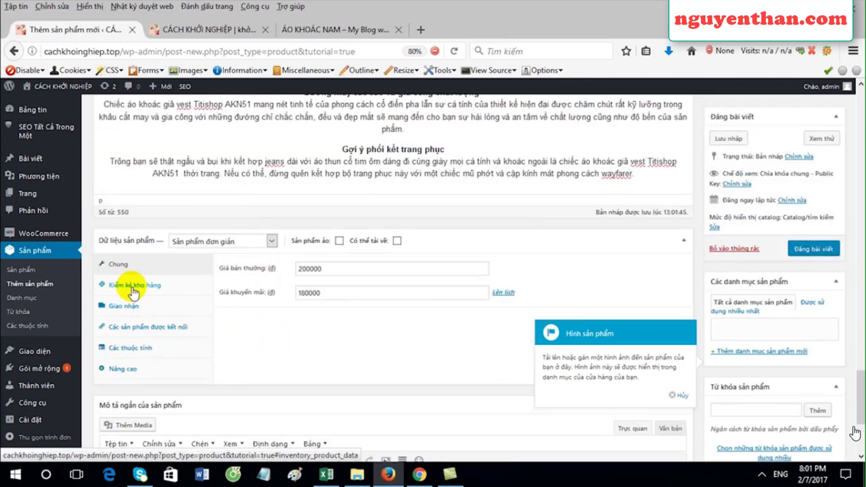
# Give the jacket SKU AKN001 and enable managed stock with a quantity of 100
pyautogui.click(134, 288)
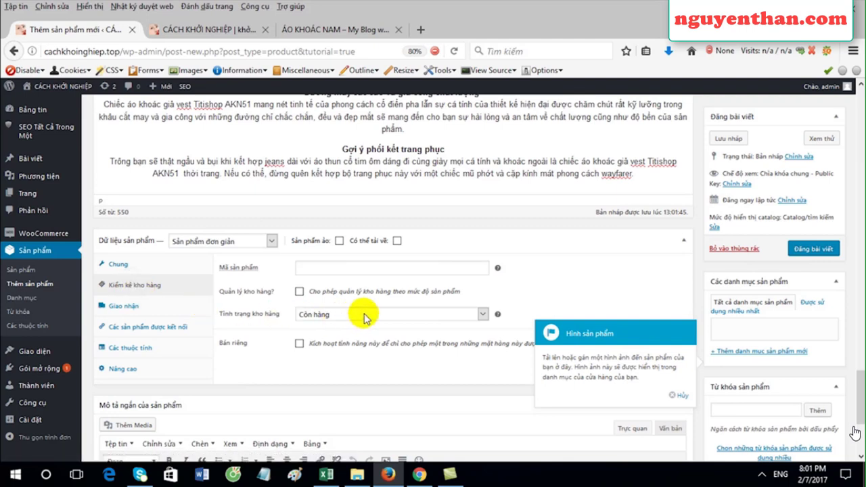
pyautogui.click(324, 268)
pyautogui.write('AKN001')
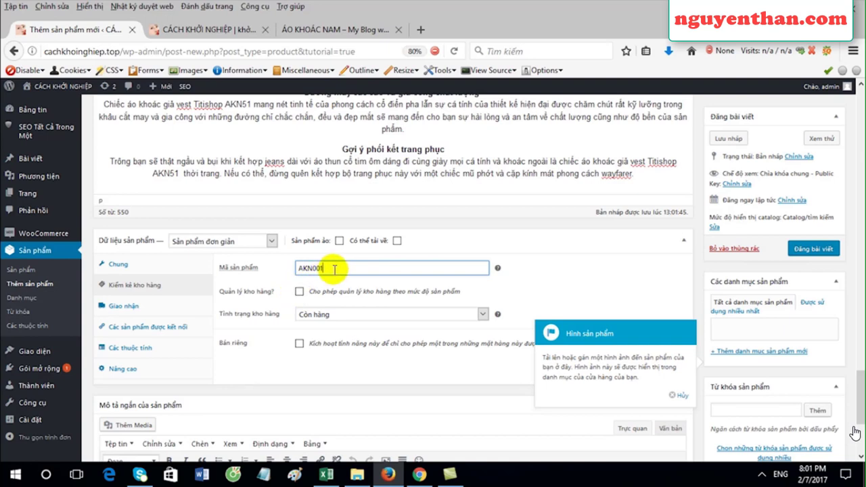
pyautogui.click(299, 293)
pyautogui.click(313, 314)
pyautogui.write('100')
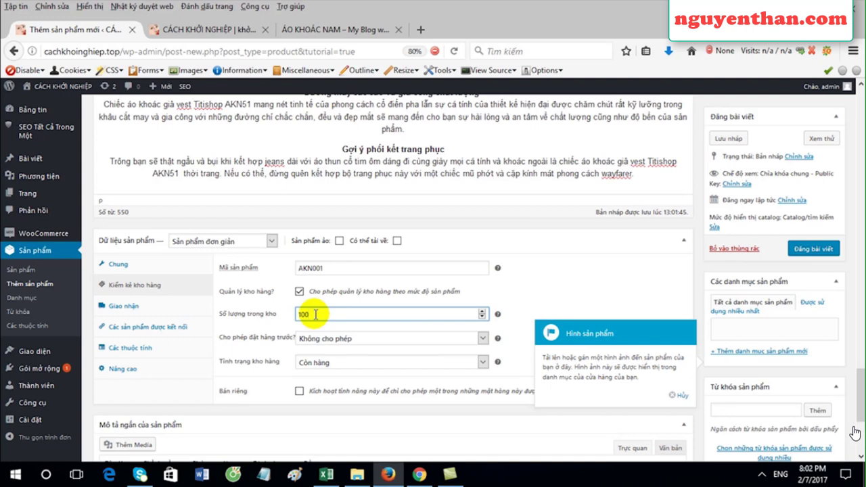
pyautogui.click(122, 308)
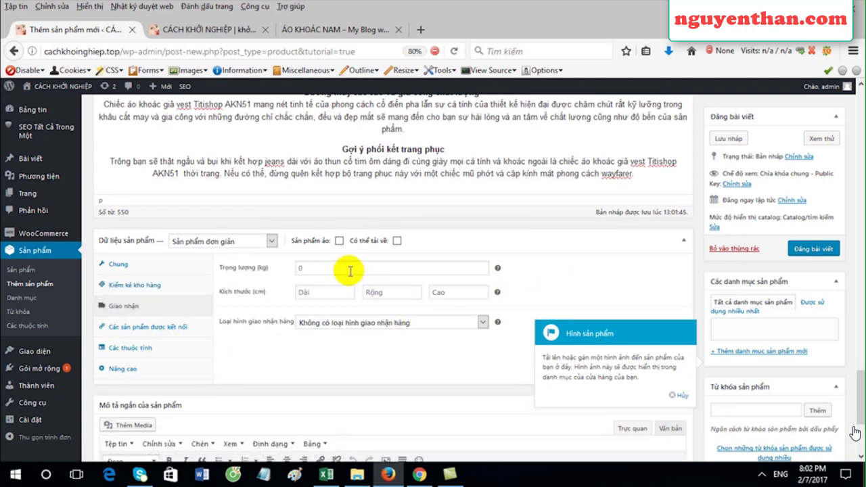
# Enter 'Chúng tôi sẽ giao hàng trong vòng 24h' as the purchase note in Advanced product data
pyautogui.click(308, 268)
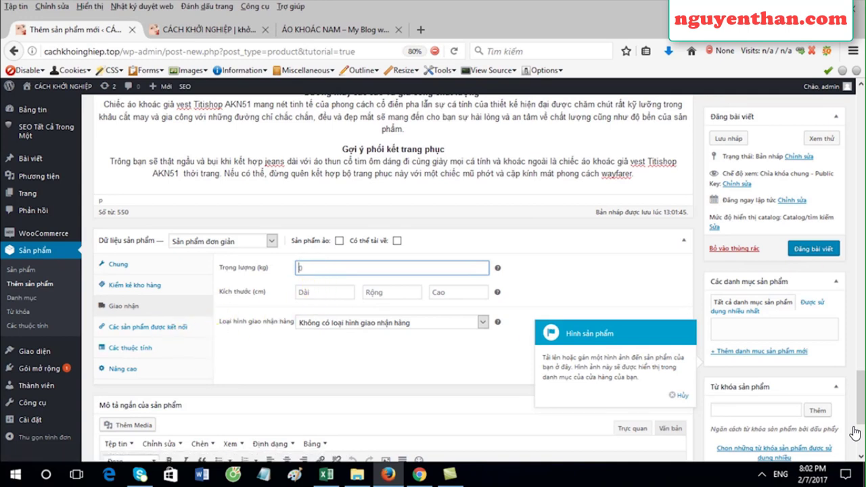
pyautogui.scroll(-1, 857, 390)
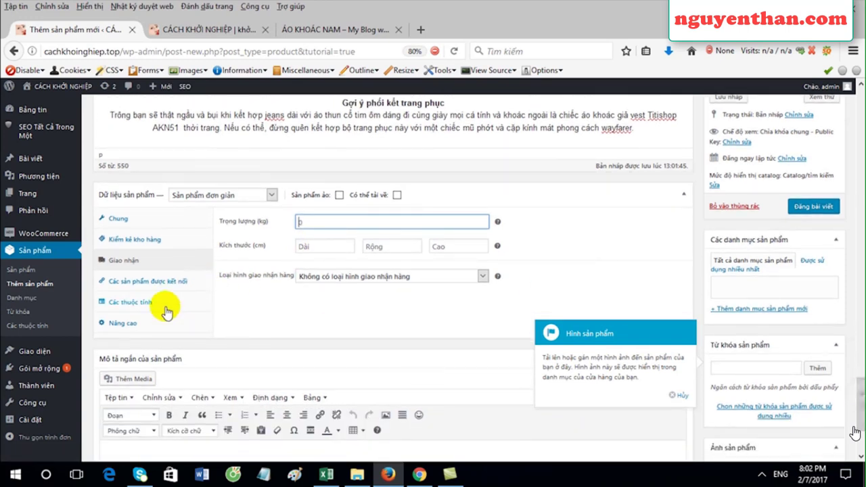
pyautogui.click(136, 302)
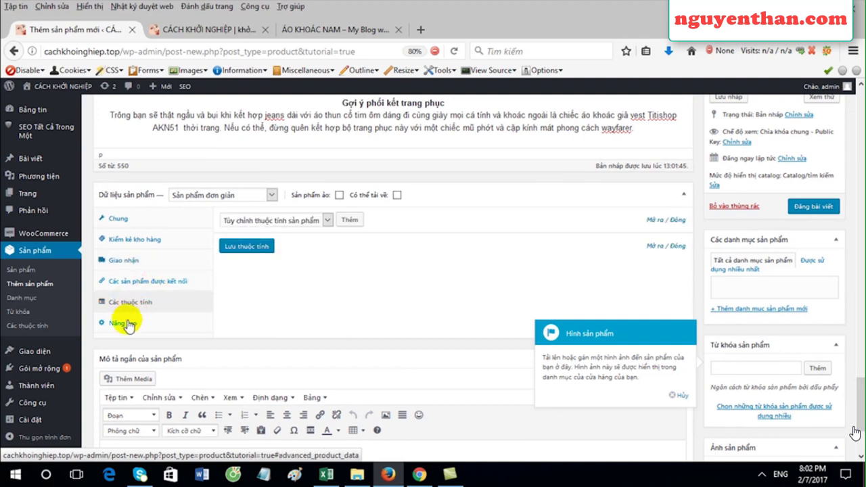
pyautogui.click(123, 323)
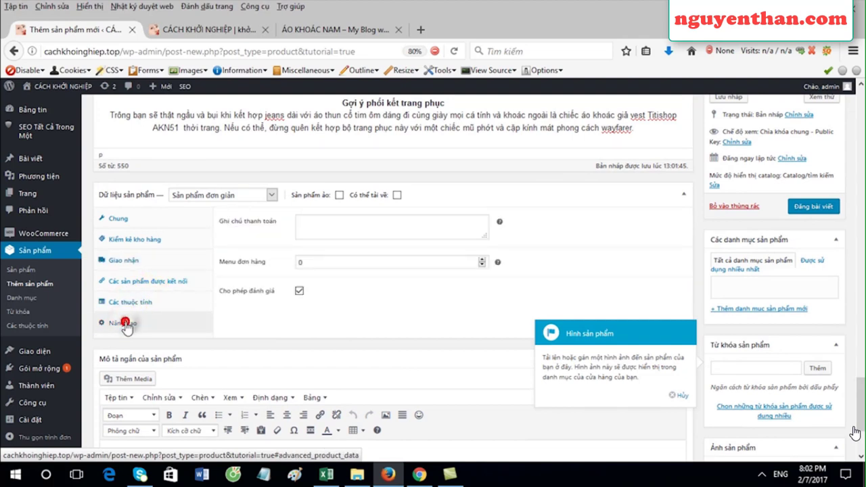
pyautogui.click(357, 229)
pyautogui.click(412, 305)
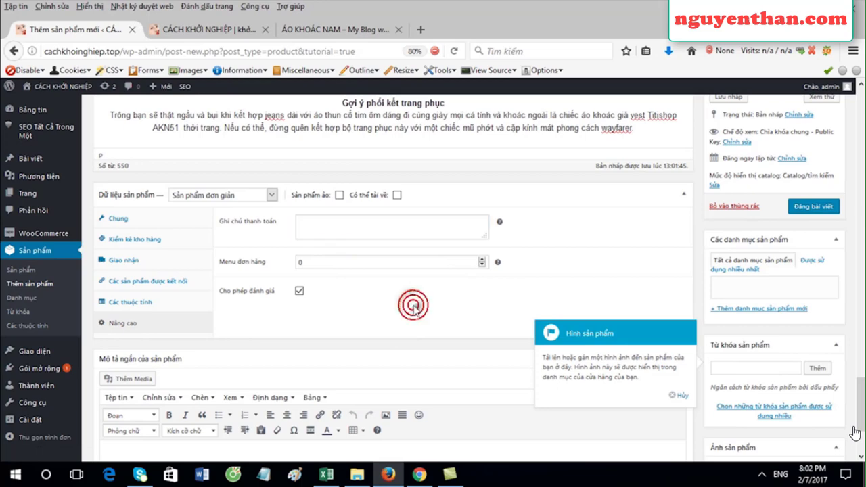
pyautogui.write('Chúng tôi sẽ giao hàng trong vòng 24h')
pyautogui.hotkey('ctrl', 'a')
pyautogui.click(413, 329)
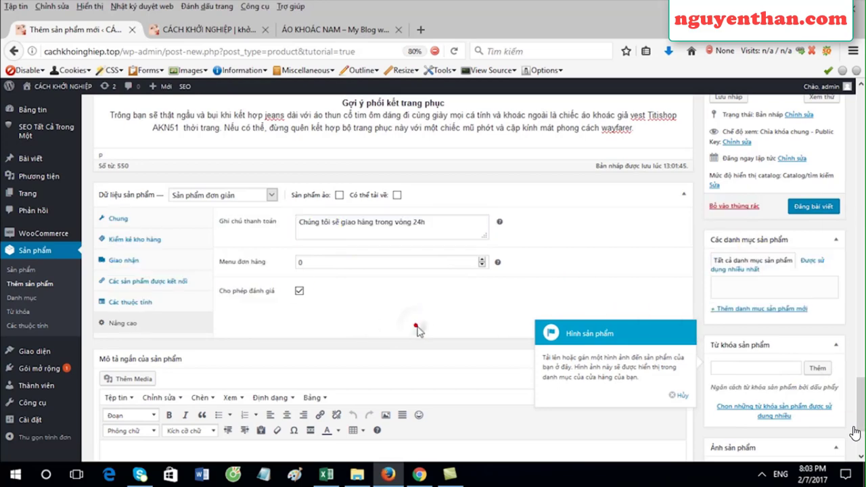
pyautogui.scroll(-3, 856, 433)
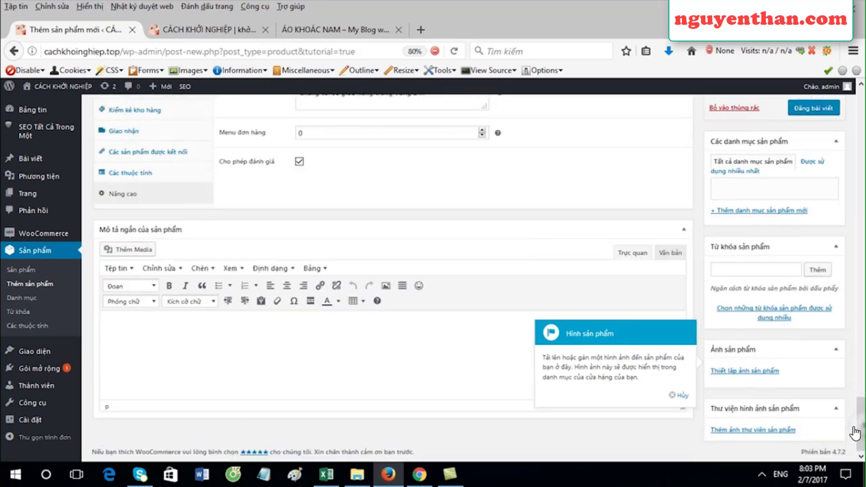
# Select the one-line jacket description on the existing ÁO KHOÁC NAM product page
pyautogui.click(224, 344)
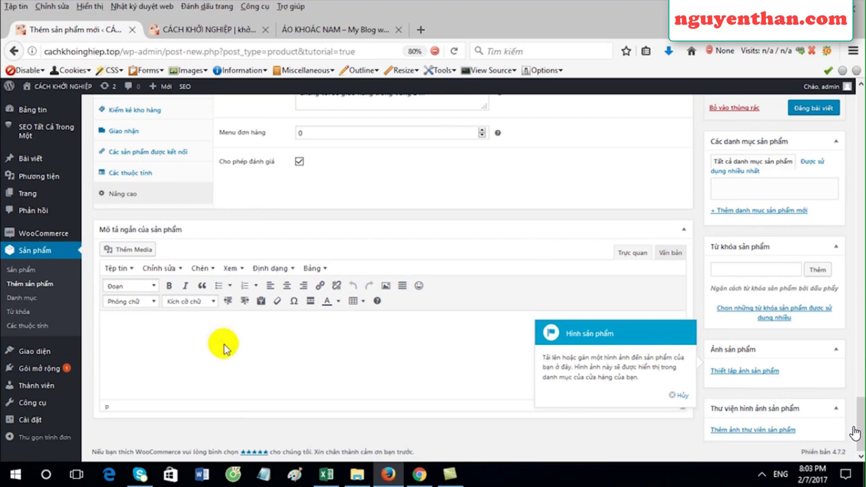
pyautogui.click(331, 29)
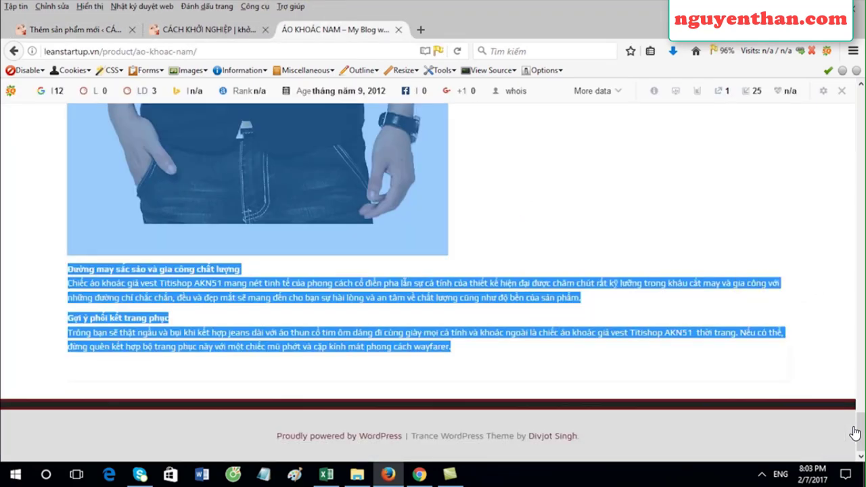
pyautogui.scroll(5, 855, 433)
pyautogui.scroll(5, 855, 433)
pyautogui.scroll(5, 855, 433)
pyautogui.scroll(8, 855, 433)
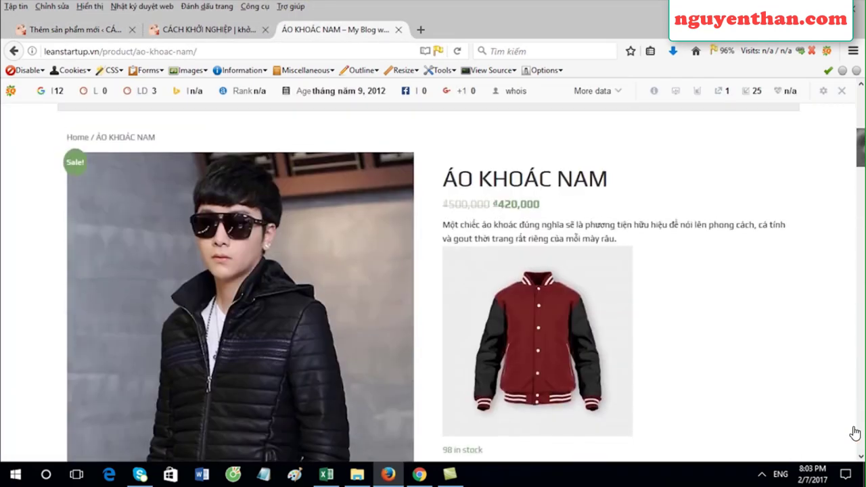
pyautogui.scroll(4, 855, 433)
pyautogui.scroll(-3, 855, 433)
pyautogui.scroll(1, 855, 433)
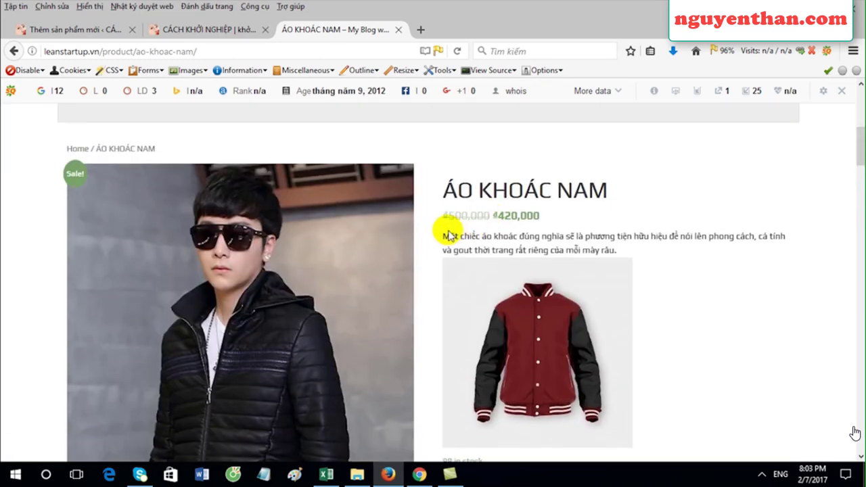
pyautogui.moveTo(444, 235); pyautogui.dragTo(629, 256)
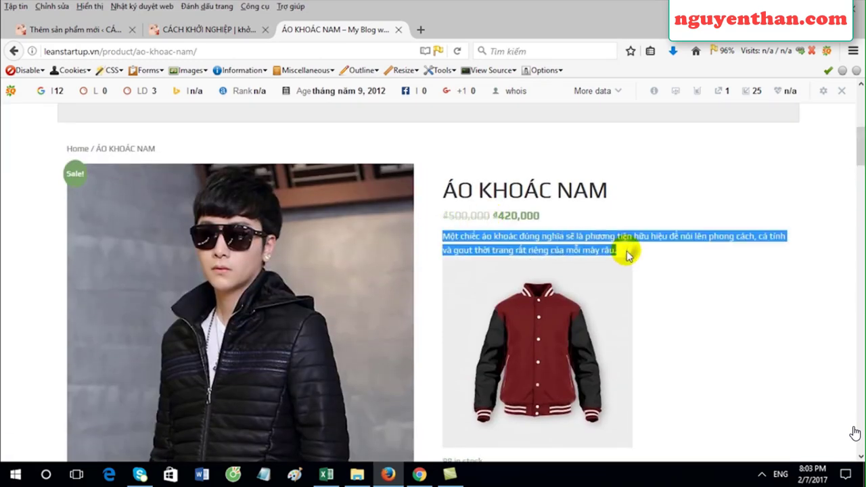
# Paste that description into the new jacket's product short description
pyautogui.click(73, 29)
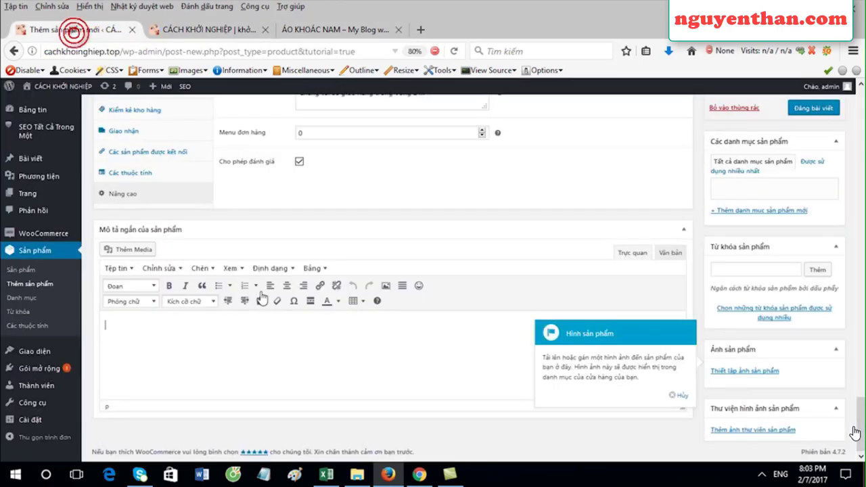
pyautogui.click(214, 346)
pyautogui.write('Một chiếc áo khoác đúng nghĩa sẽ là phương tiện hữu hiệu để nói lên phong cách, cá tính và gout thời trang rất riêng của mỗi mày râu.')
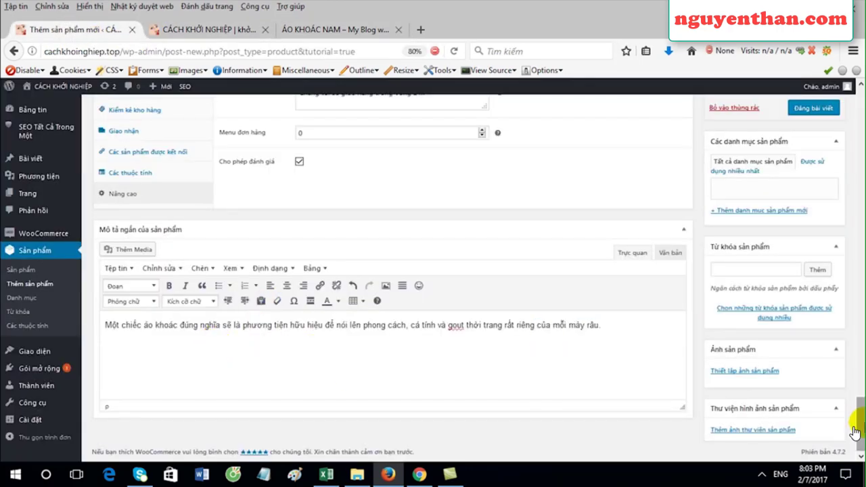
pyautogui.scroll(2, 855, 431)
pyautogui.scroll(1, 855, 432)
pyautogui.scroll(-3, 854, 431)
# Review the reference ÁO KHOÁC NAM product page before adding the main image
pyautogui.scroll(10, 854, 433)
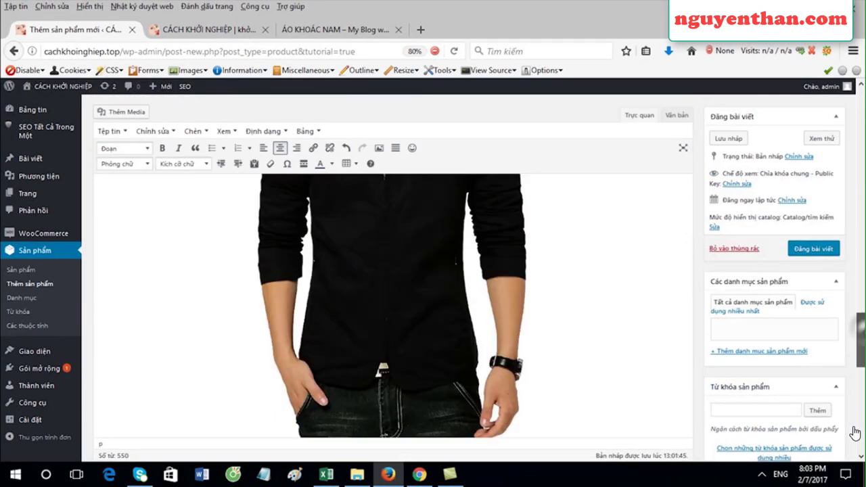
pyautogui.scroll(-2, 855, 433)
pyautogui.scroll(5, 855, 433)
pyautogui.scroll(-3, 855, 434)
pyautogui.scroll(2, 855, 434)
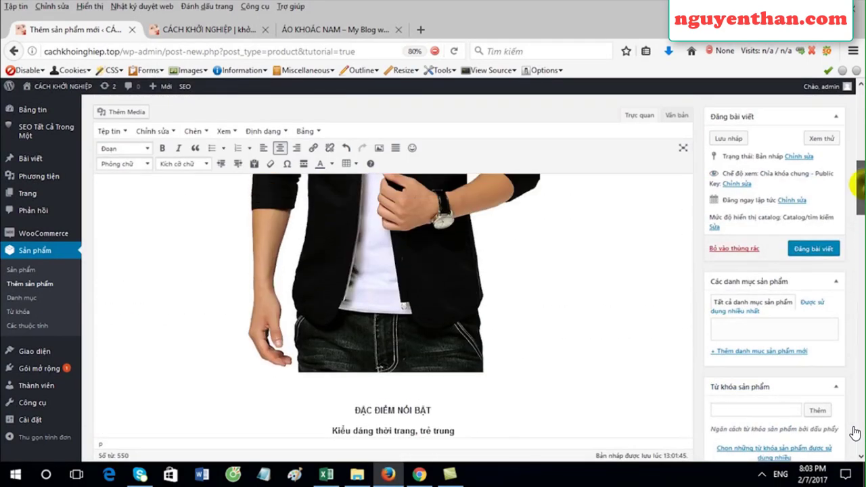
pyautogui.scroll(2, 855, 433)
pyautogui.scroll(3, 854, 433)
pyautogui.scroll(-4, 855, 433)
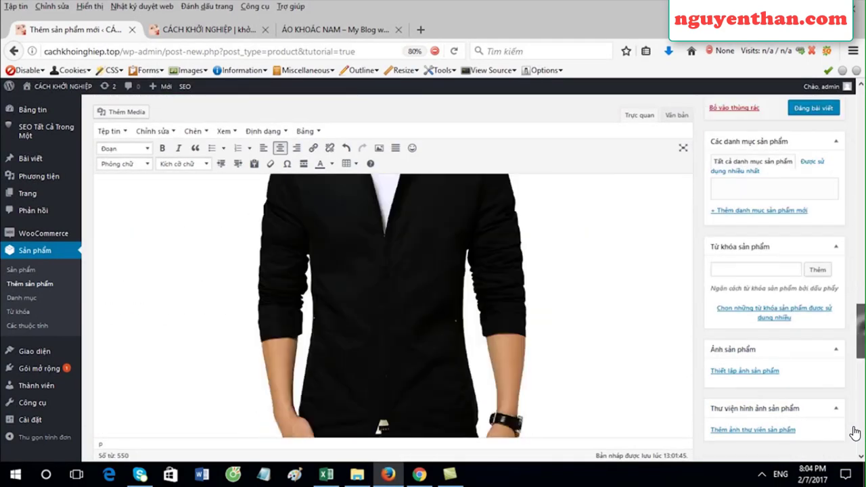
pyautogui.scroll(-2, 855, 433)
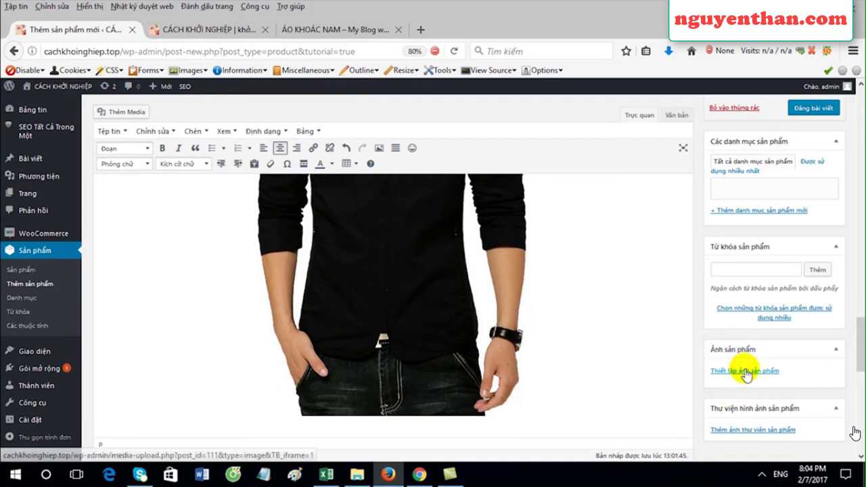
pyautogui.click(278, 28)
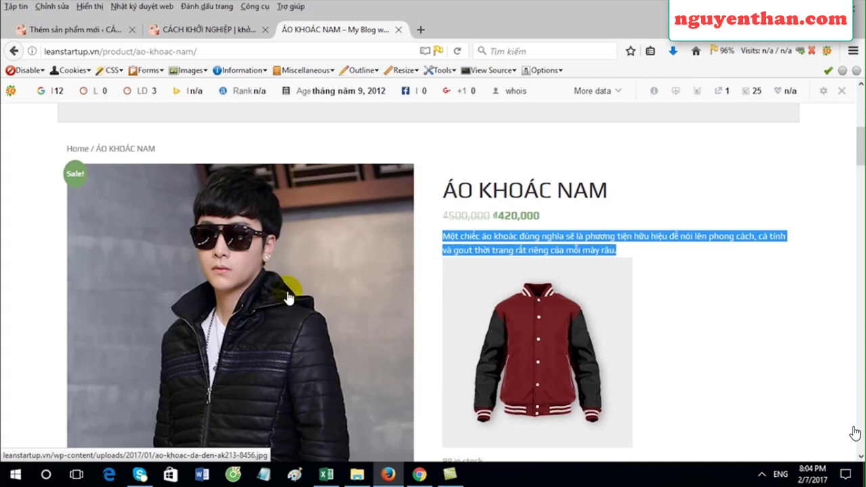
pyautogui.scroll(-5, 339, 291)
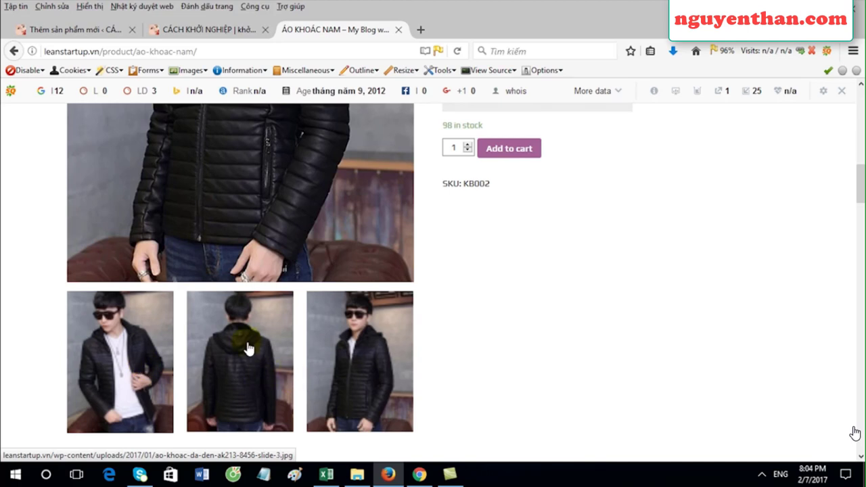
pyautogui.click(75, 33)
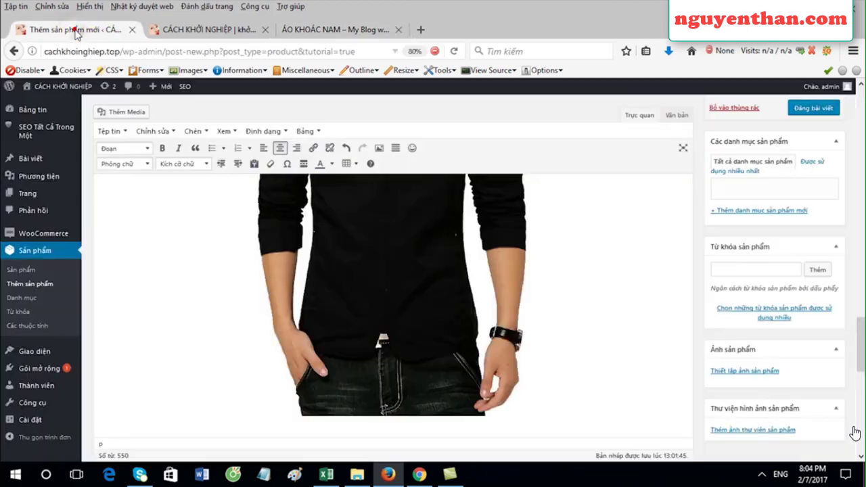
# Upload ao-khoac-da-den-ak213-8456.jpg from TKW CHUAN SEO and set it as the product image
pyautogui.click(767, 371)
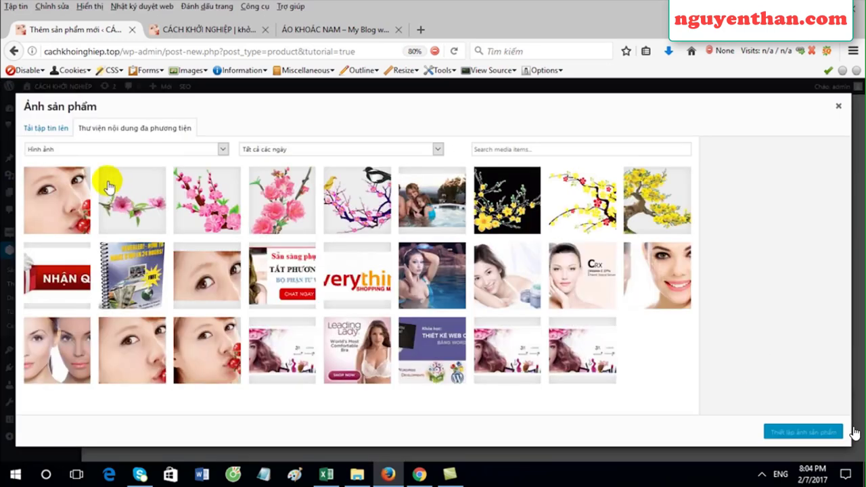
pyautogui.click(45, 135)
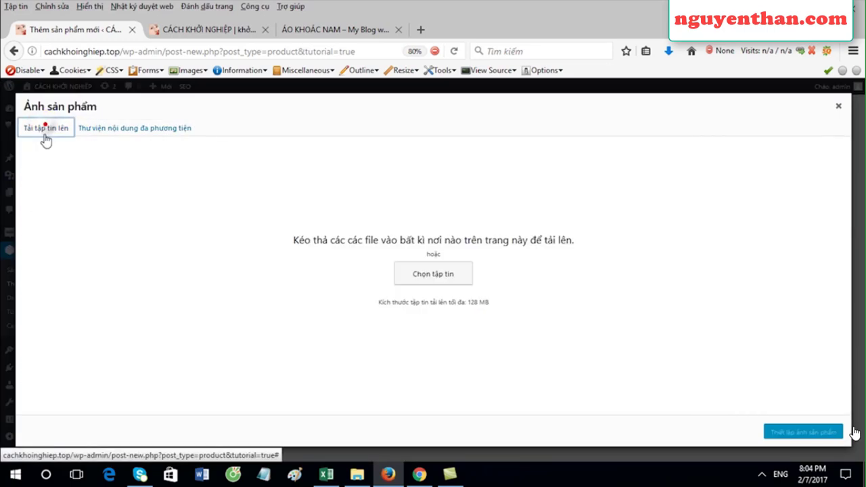
pyautogui.click(438, 272)
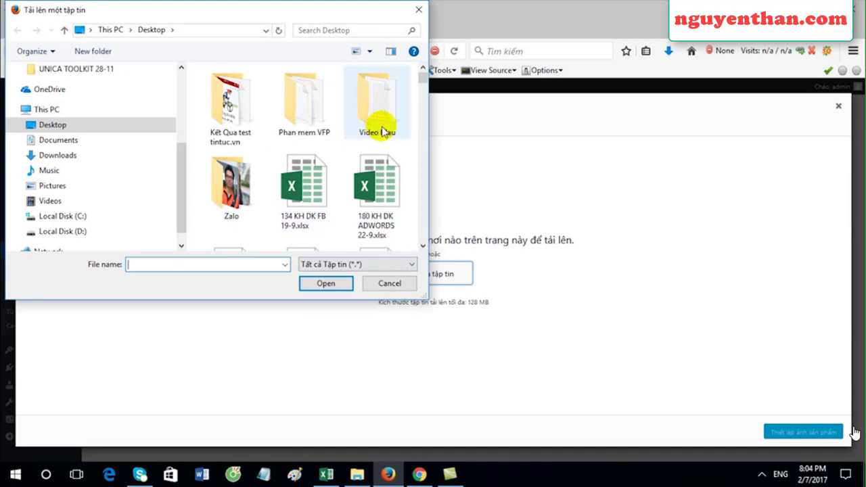
pyautogui.moveTo(180, 180); pyautogui.dragTo(181, 122)
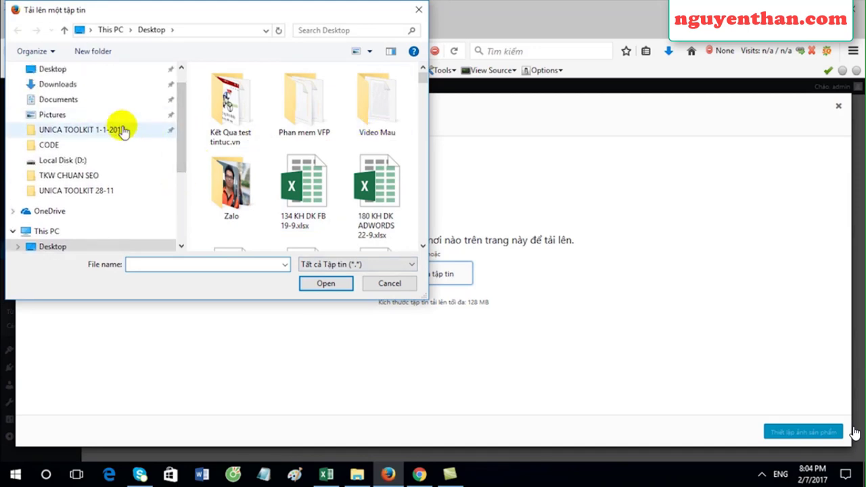
pyautogui.click(68, 175)
pyautogui.click(377, 122)
pyautogui.click(326, 284)
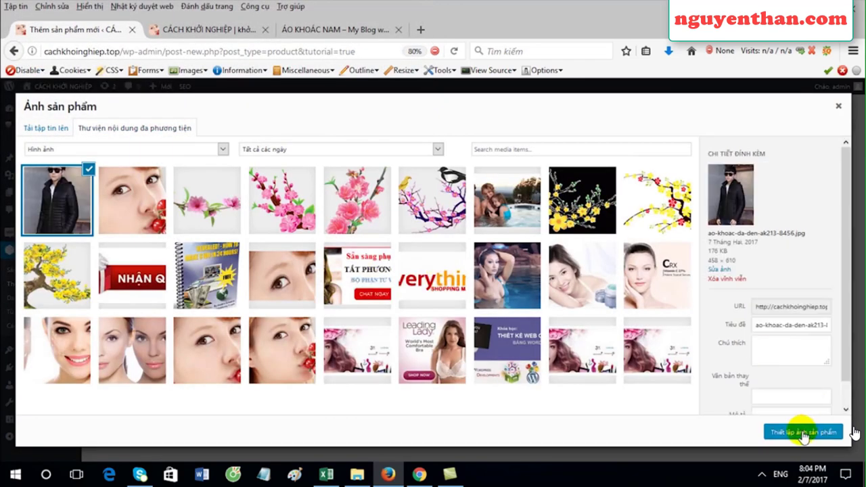
pyautogui.click(804, 436)
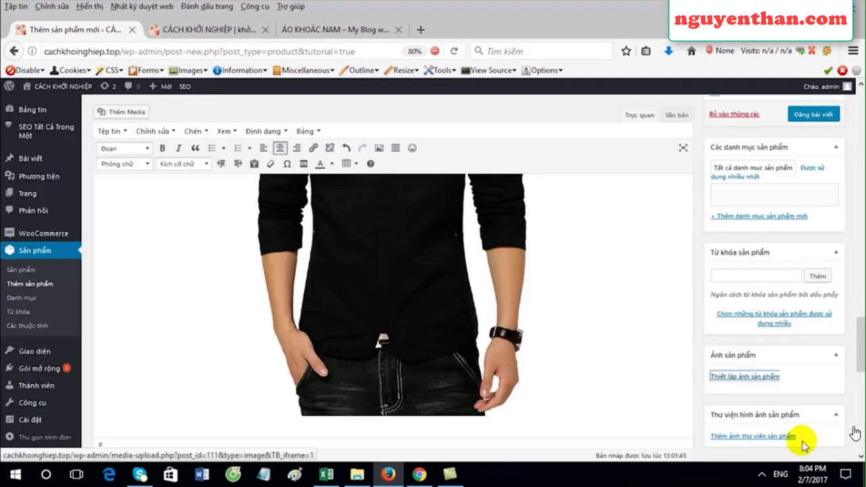
# Check the reference jacket product page again from the editor
pyautogui.scroll(-5, 859, 390)
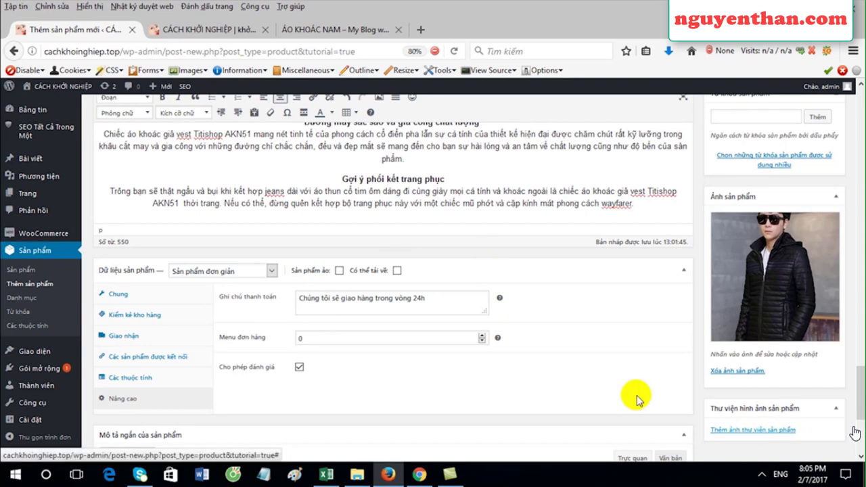
pyautogui.click(332, 28)
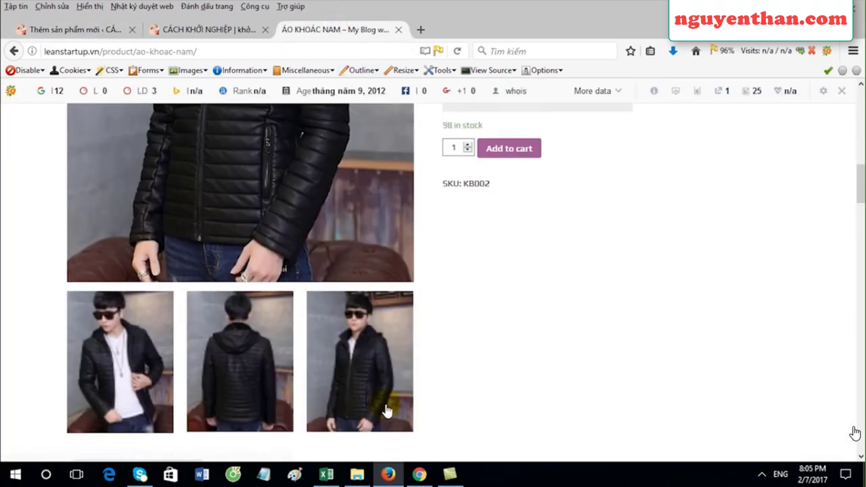
pyautogui.click(47, 29)
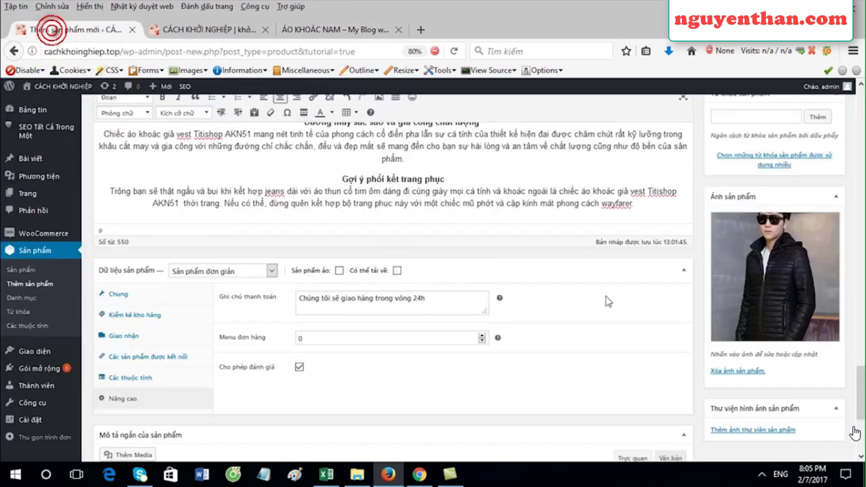
# Upload jacket slides 1–3 and add them to the product gallery
pyautogui.click(753, 431)
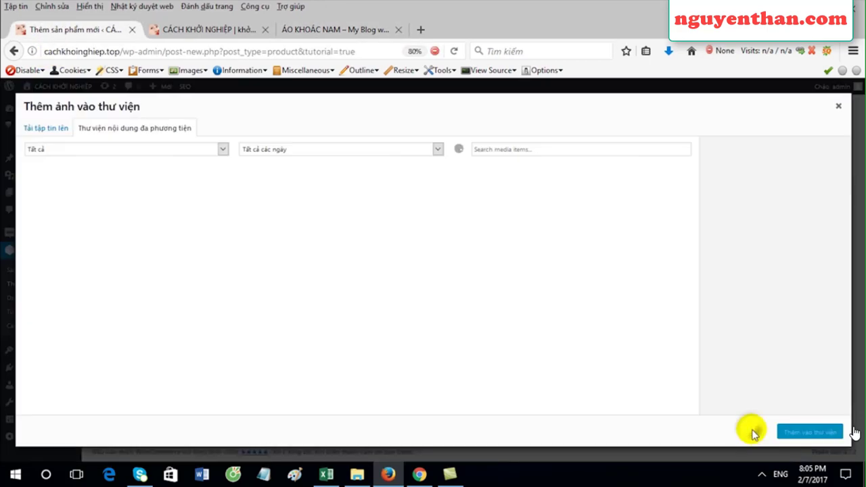
pyautogui.click(46, 129)
pyautogui.click(438, 274)
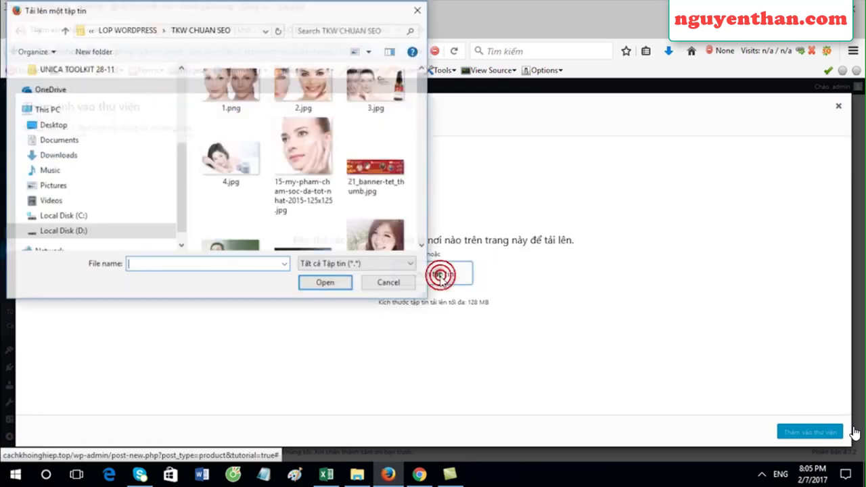
pyautogui.moveTo(423, 88); pyautogui.dragTo(423, 120)
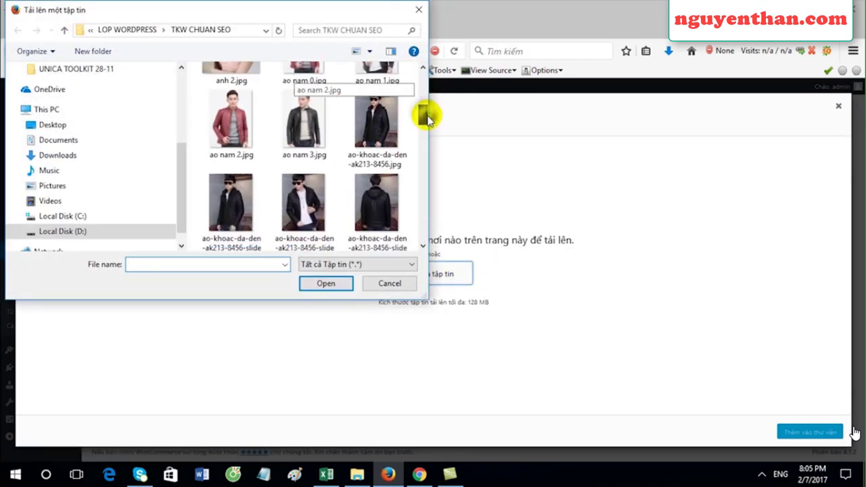
pyautogui.click(235, 178)
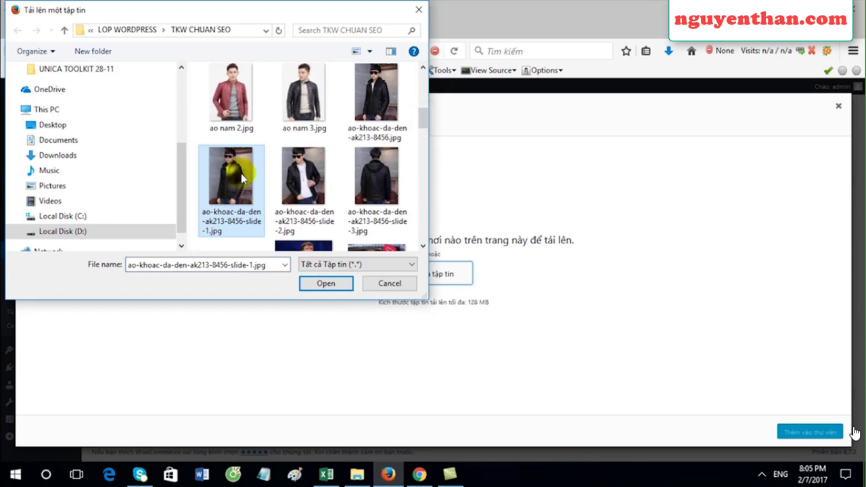
pyautogui.keyDown('shift'); pyautogui.click(384, 182); pyautogui.keyUp('shift')
pyautogui.click(332, 284)
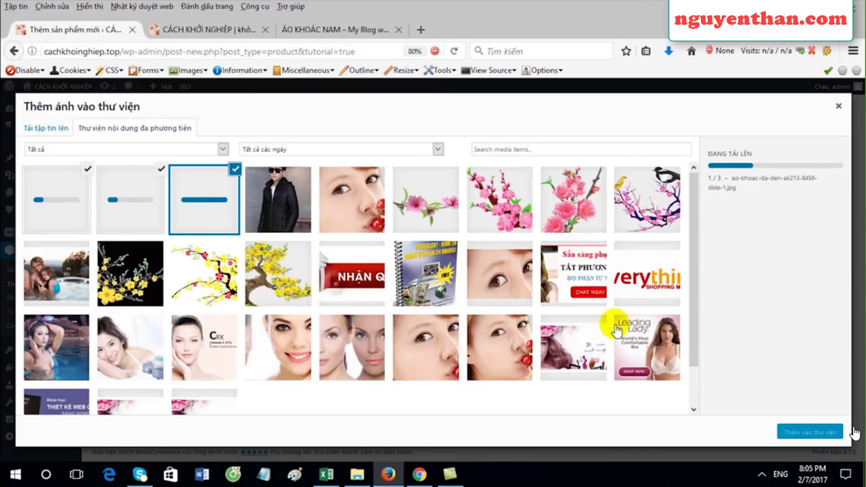
pyautogui.click(801, 433)
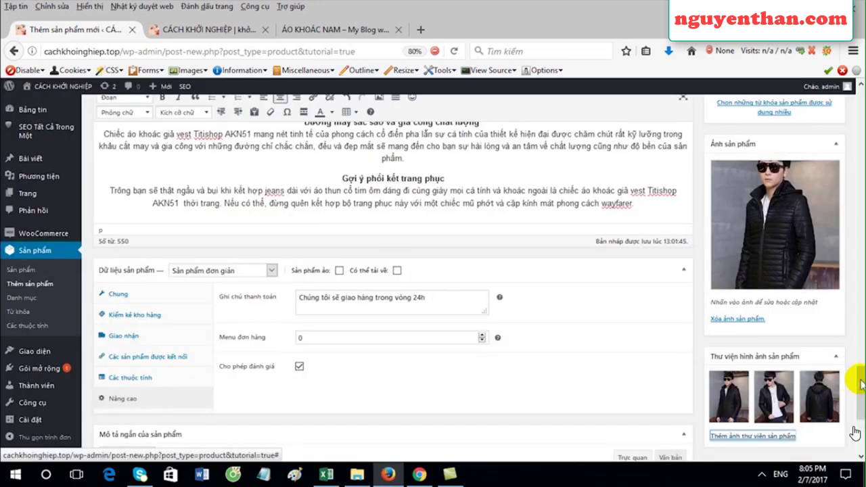
# Add a new product category named ÁO KHOÁC NAM, checked for the jacket
pyautogui.scroll(-5, 855, 433)
pyautogui.scroll(10, 856, 434)
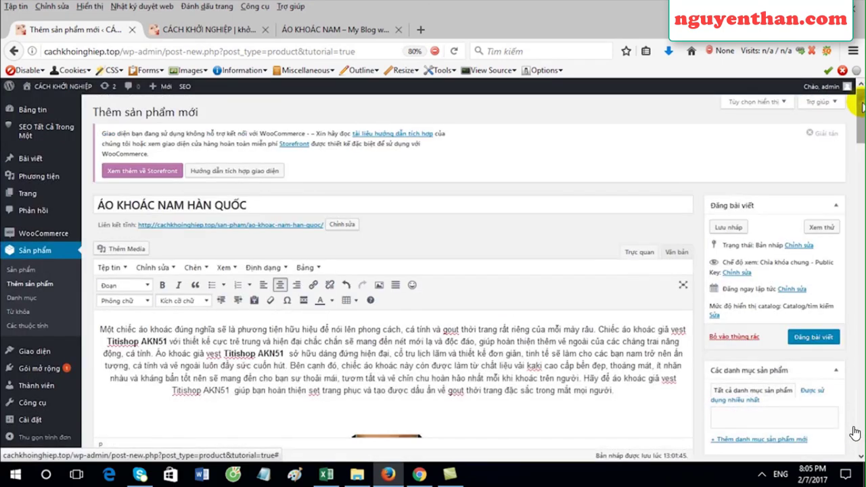
pyautogui.scroll(-5, 855, 434)
pyautogui.scroll(-5, 856, 433)
pyautogui.scroll(5, 856, 433)
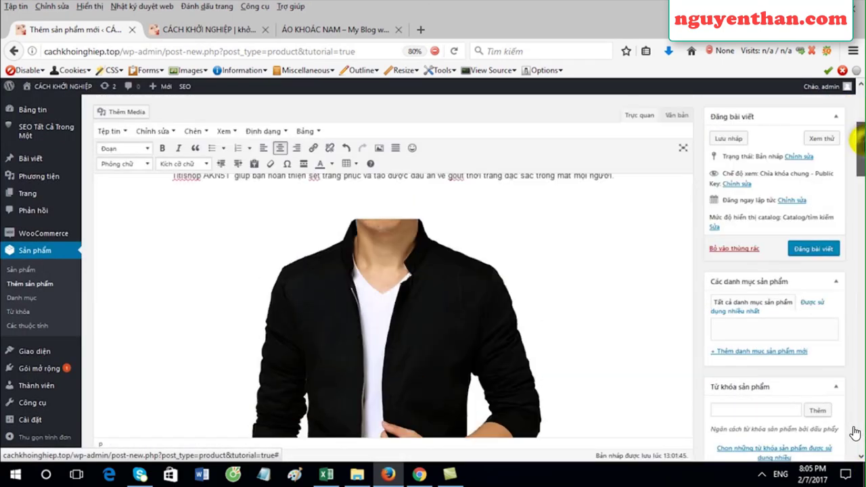
pyautogui.scroll(-3, 856, 433)
pyautogui.scroll(1, 856, 434)
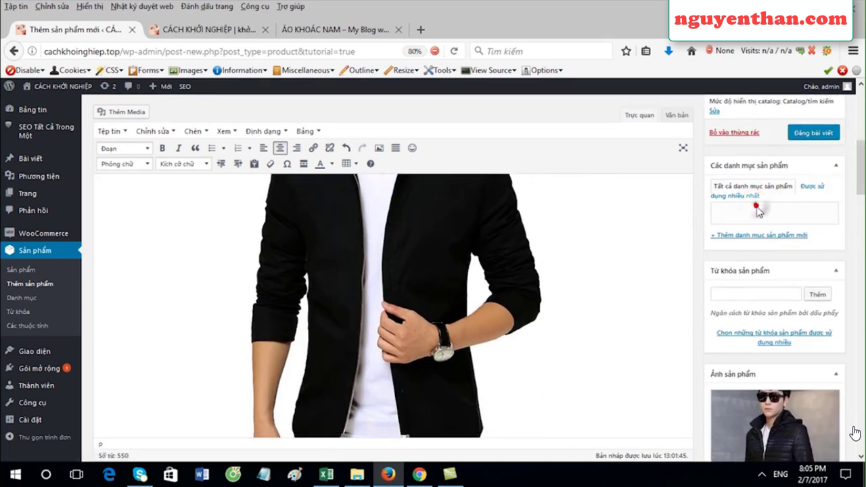
pyautogui.click(726, 237)
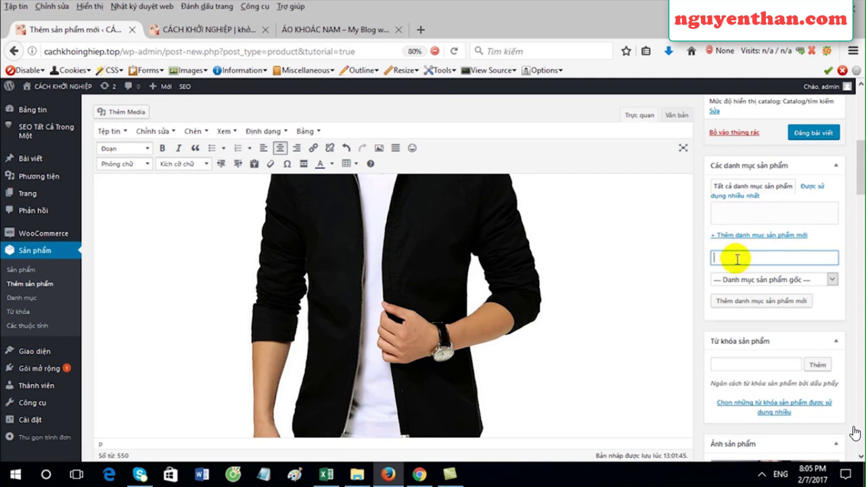
pyautogui.write('AO KHOÁC NAM')
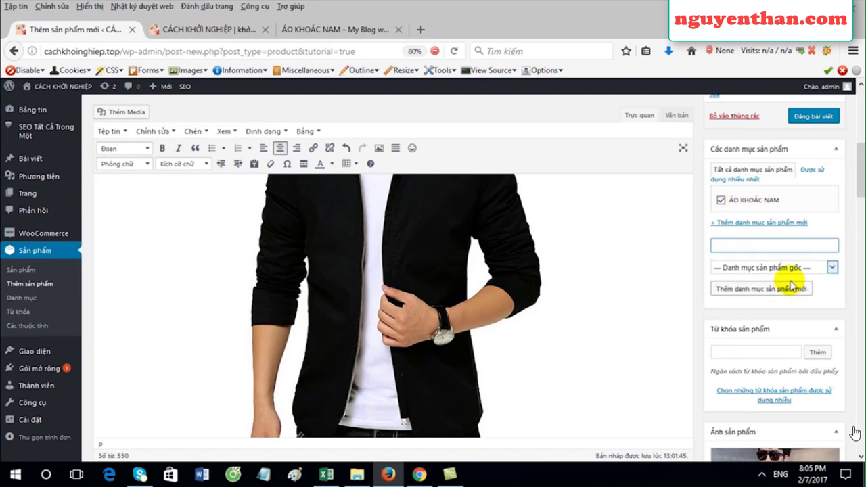
pyautogui.scroll(3, 856, 433)
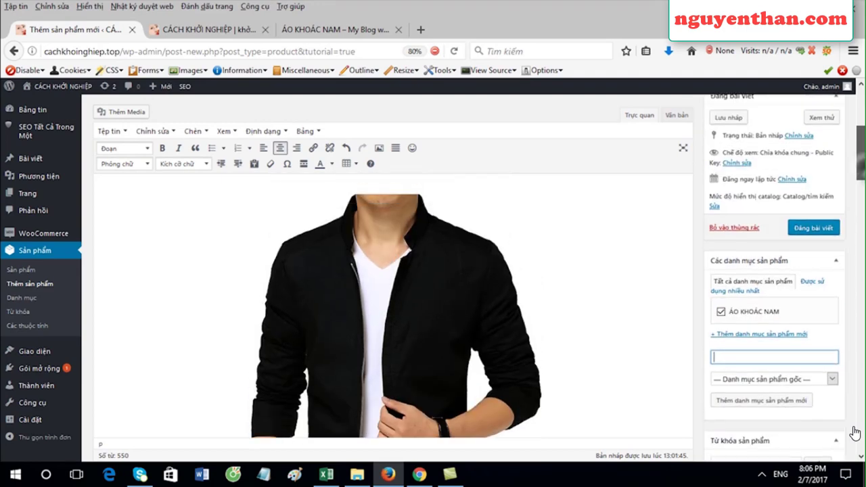
pyautogui.scroll(3, 856, 433)
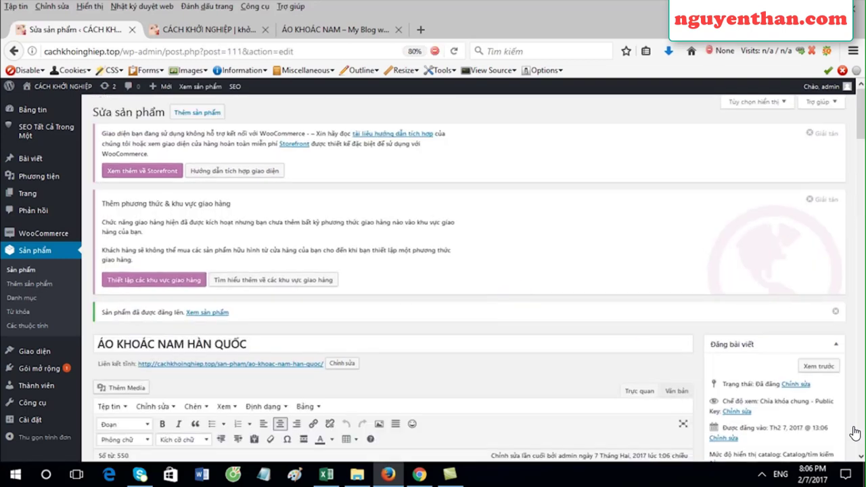
# Publish the jacket, then view the CÁCH KHỞI NGHIỆP homepage in the other tab
pyautogui.scroll(10, 855, 434)
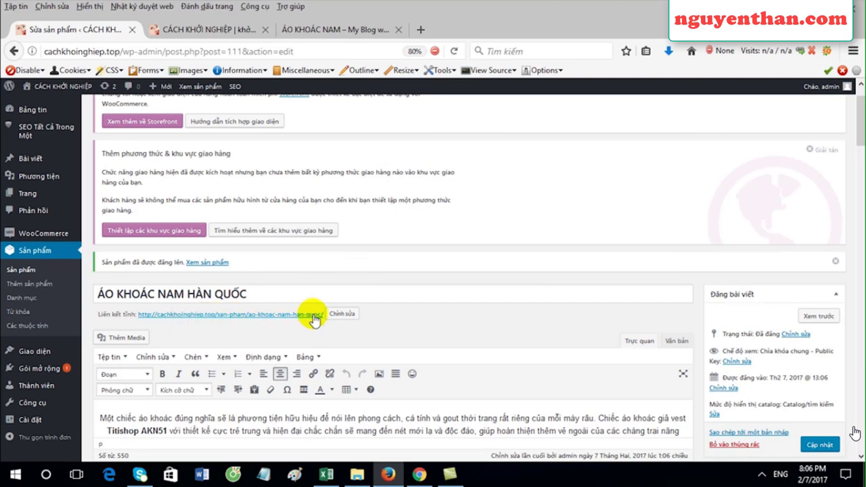
pyautogui.scroll(2, 68, 188)
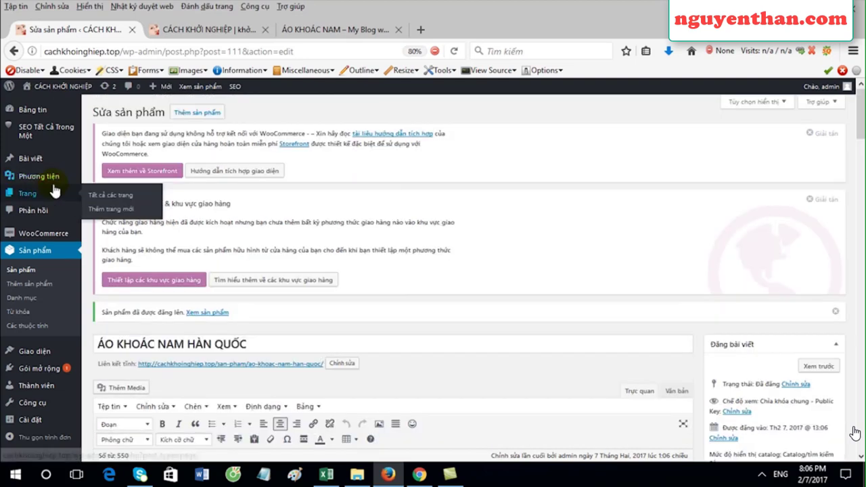
pyautogui.click(217, 29)
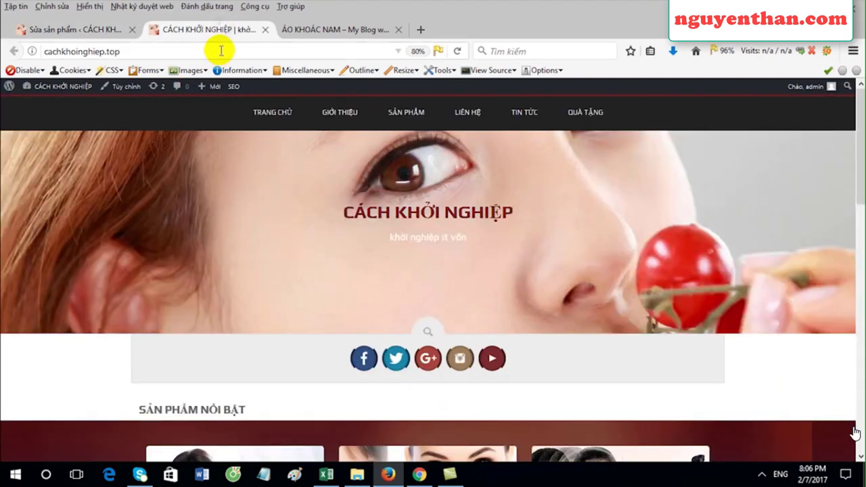
# Look over the homepage from the top, then return to the 'Sửa sản phẩm' product tab
pyautogui.click(222, 51)
pyautogui.click(856, 433)
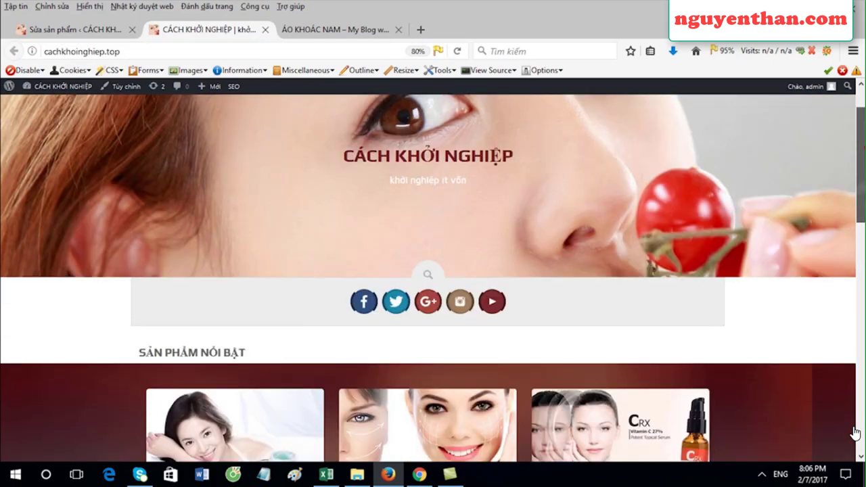
pyautogui.press('Home')
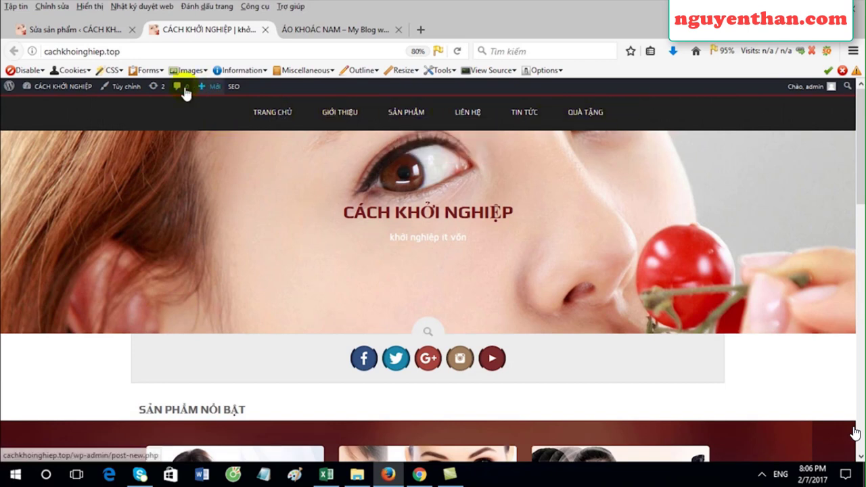
pyautogui.click(80, 32)
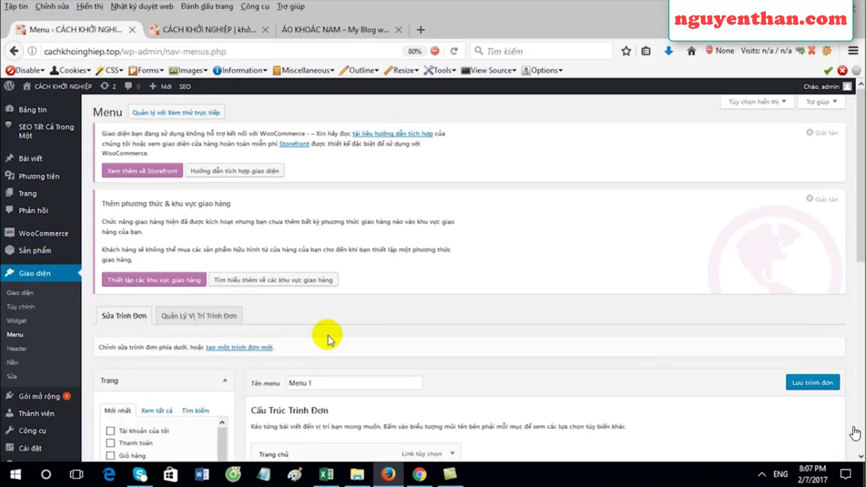
# Add the Cửa hàng, Giỏ hàng and Thanh toán pages to Menu 1
pyautogui.scroll(-3, 863, 218)
pyautogui.scroll(-1, 863, 219)
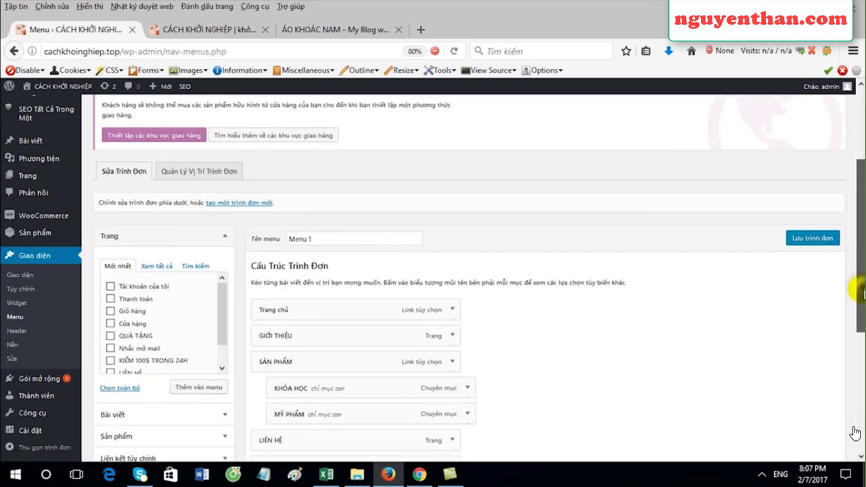
pyautogui.moveTo(223, 321); pyautogui.dragTo(221, 313)
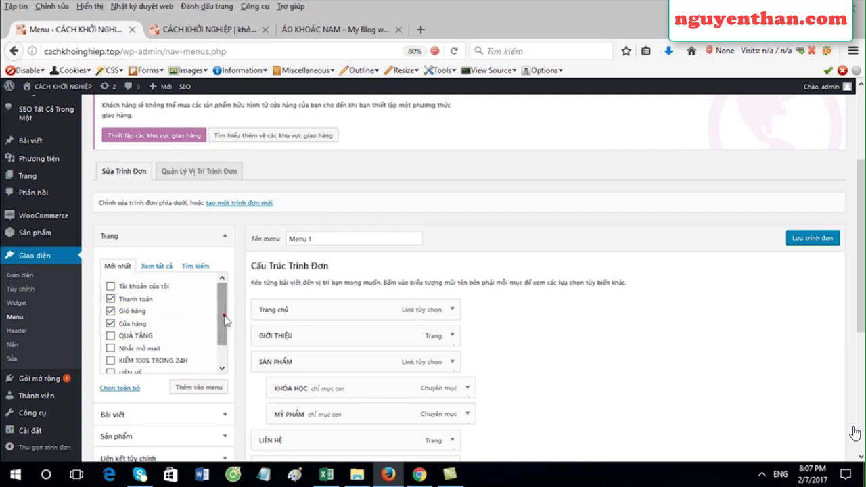
pyautogui.moveTo(222, 305); pyautogui.dragTo(222, 321)
pyautogui.click(209, 391)
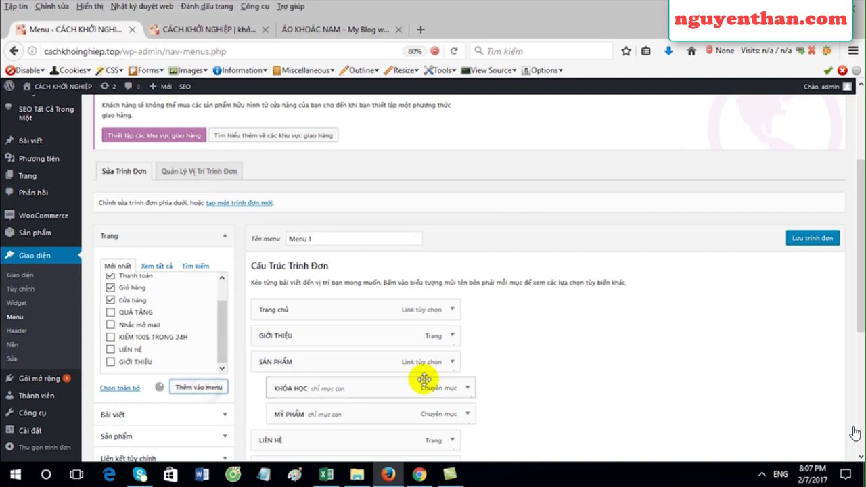
pyautogui.scroll(-5, 851, 325)
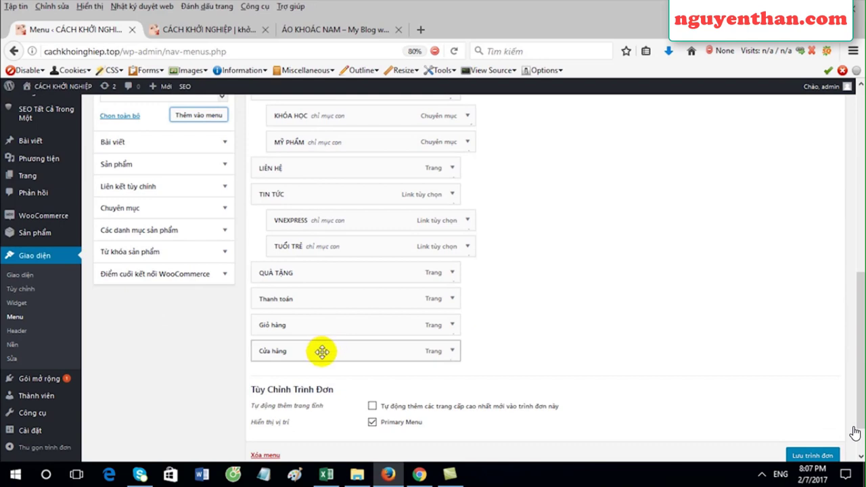
# Order them Cửa hàng, Giỏ hàng, Thanh toán, nest GIỚI THIỆU under KHÓA HỌC, and save the menu
pyautogui.moveTo(318, 350); pyautogui.dragTo(323, 299)
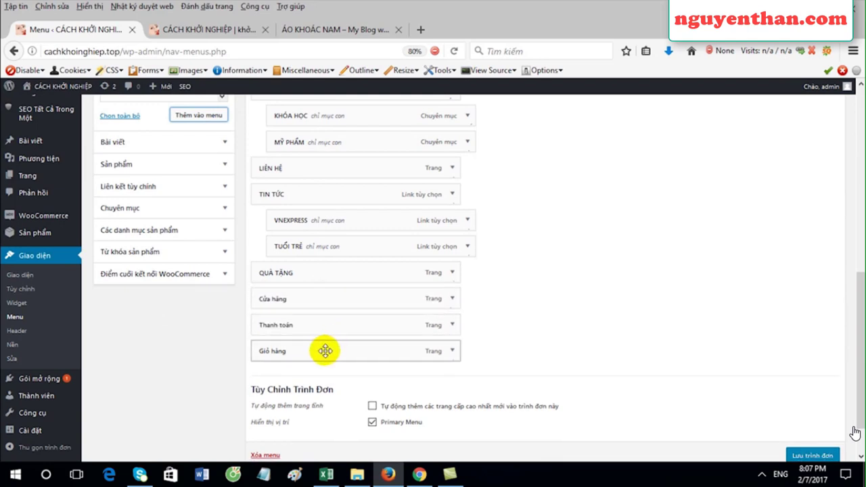
pyautogui.moveTo(324, 349); pyautogui.dragTo(330, 322)
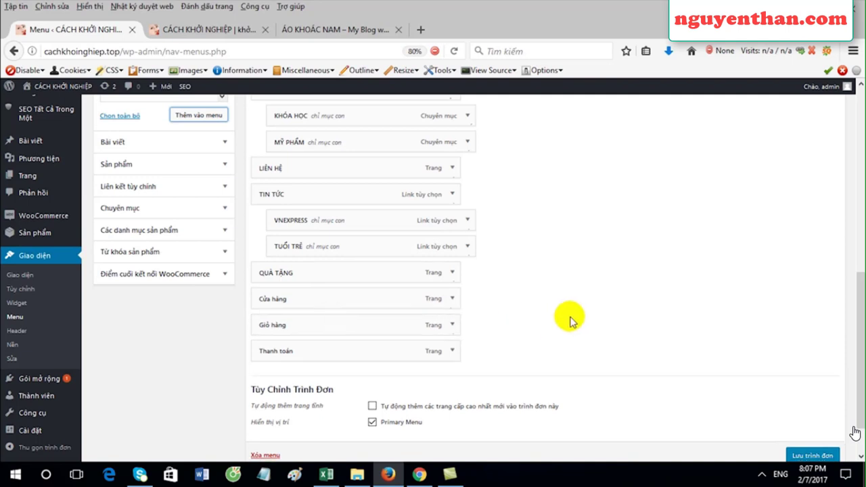
pyautogui.click(451, 351)
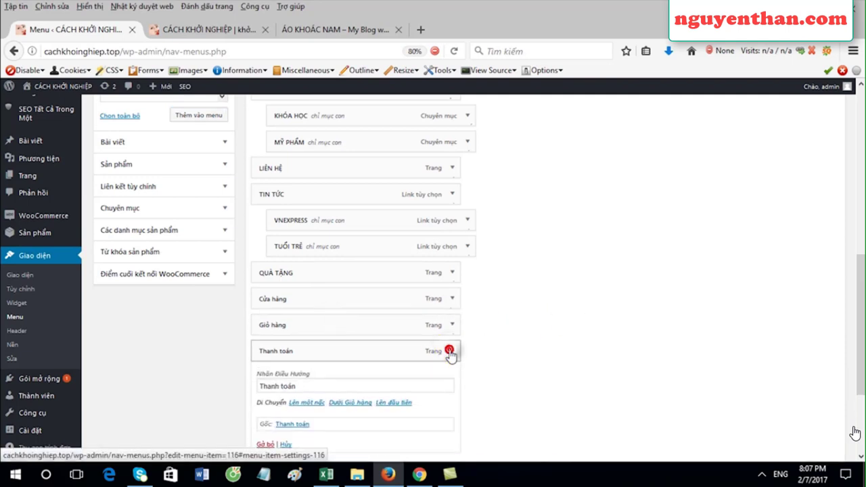
pyautogui.click(350, 403)
pyautogui.scroll(3, 464, 280)
pyautogui.scroll(2, 376, 263)
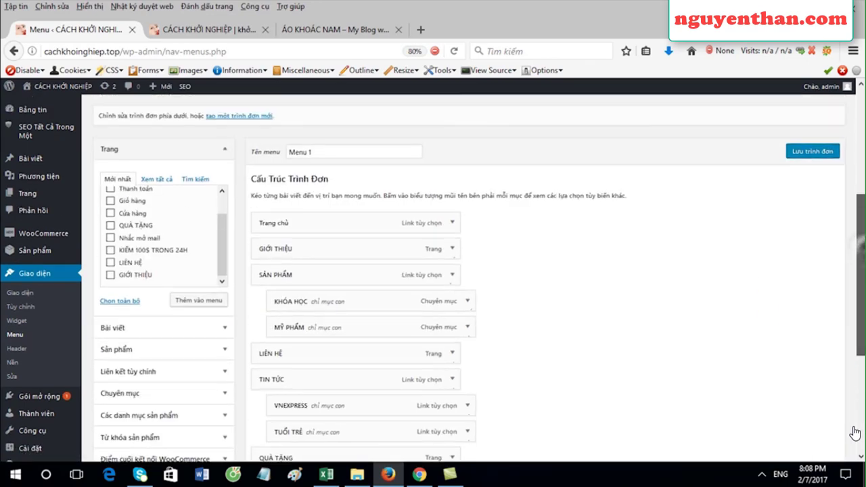
pyautogui.moveTo(377, 264); pyautogui.dragTo(618, 306)
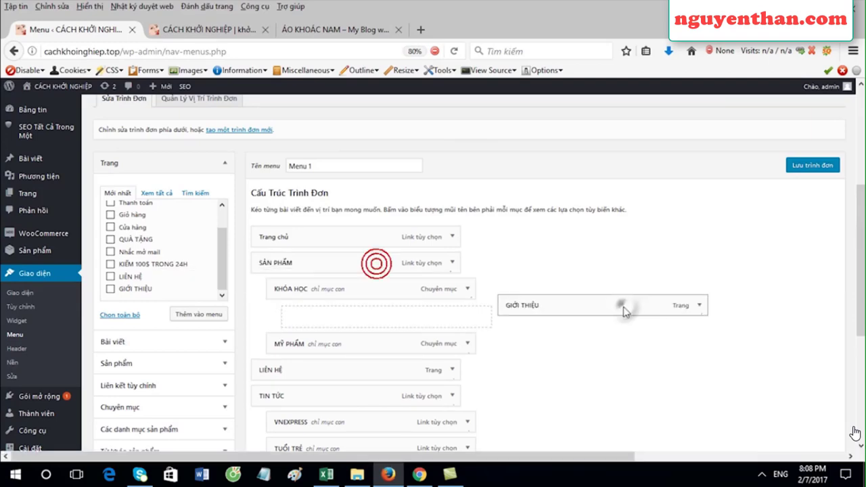
pyautogui.click(815, 166)
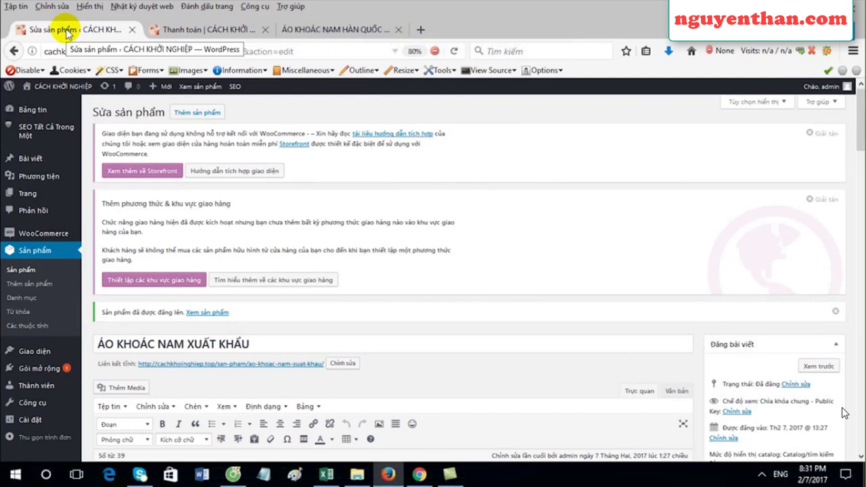
pyautogui.moveTo(44, 233)
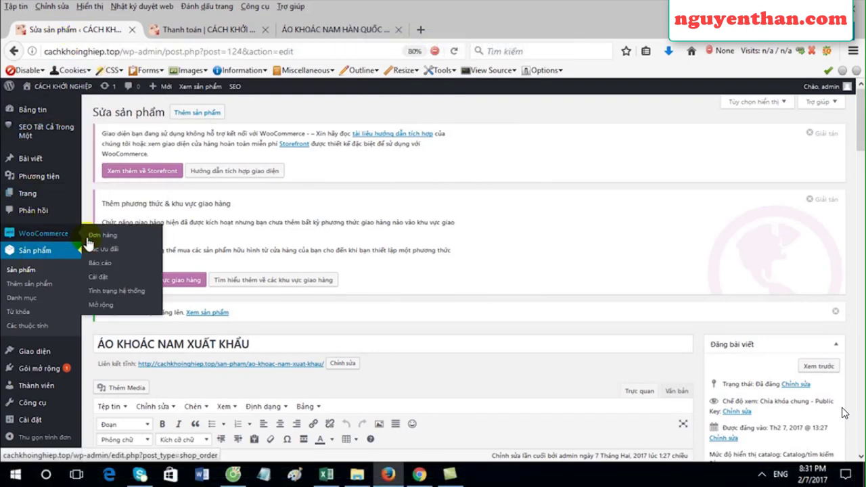
# From the Đơn hàng list, open the 180,000đ order #129's shipping address in Google Maps
pyautogui.click(111, 235)
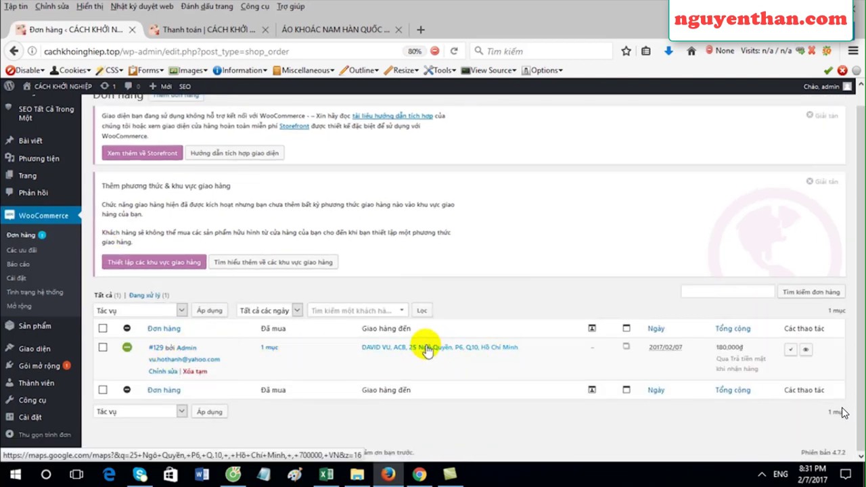
pyautogui.click(861, 247)
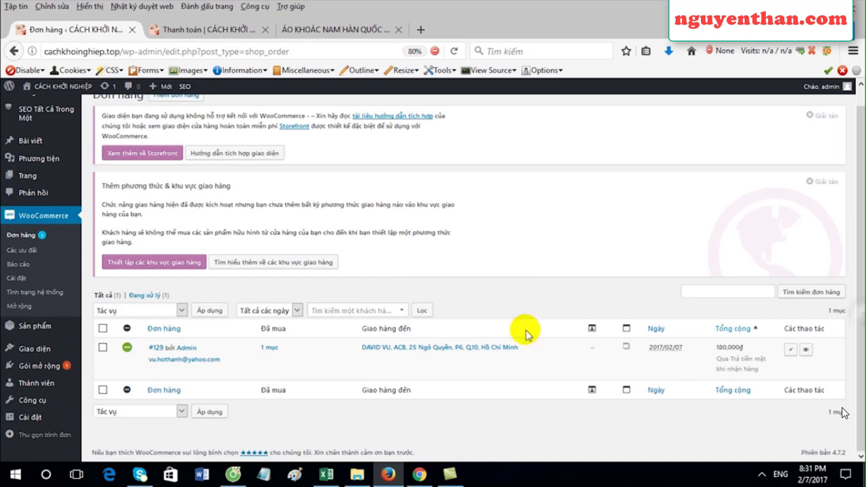
pyautogui.moveTo(522, 332)
pyautogui.mouseDown()
pyautogui.moveTo(232, 348)
pyautogui.moveTo(331, 353)
pyautogui.mouseUp()
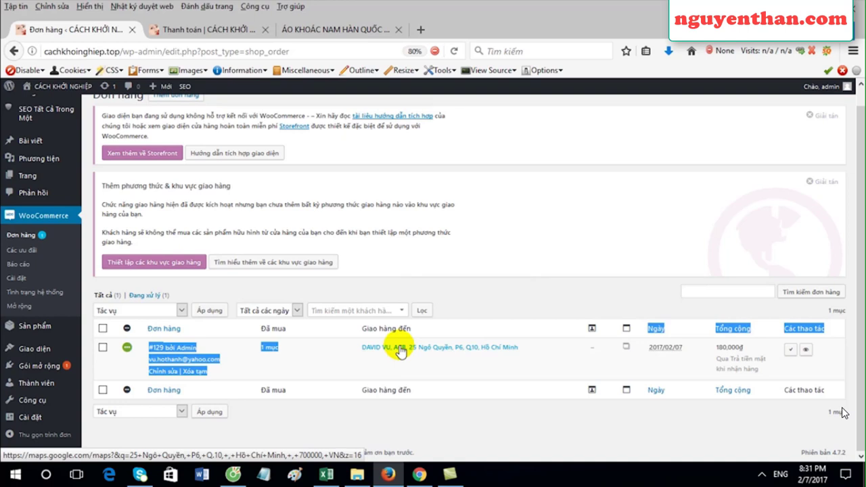
pyautogui.click(401, 352)
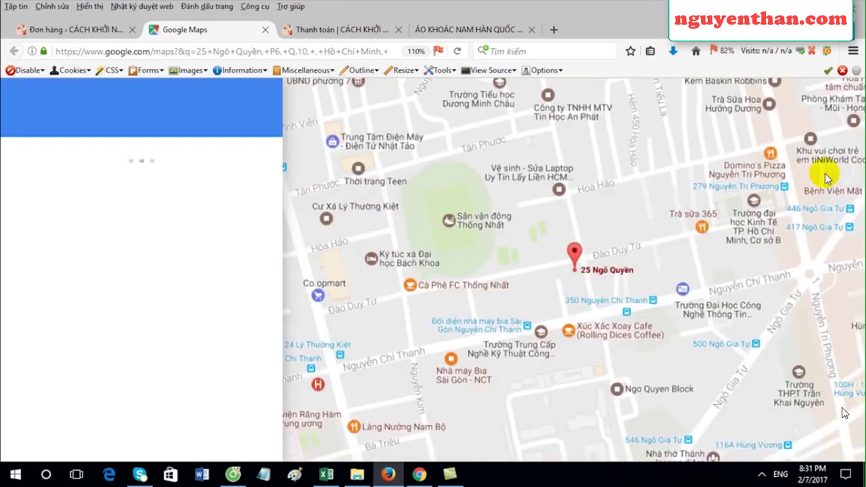
# Back on the Đơn hàng tab, open order #129's edit page showing the ÁO KHOÁC NAM HÀN QUỐC jacket
pyautogui.click(95, 30)
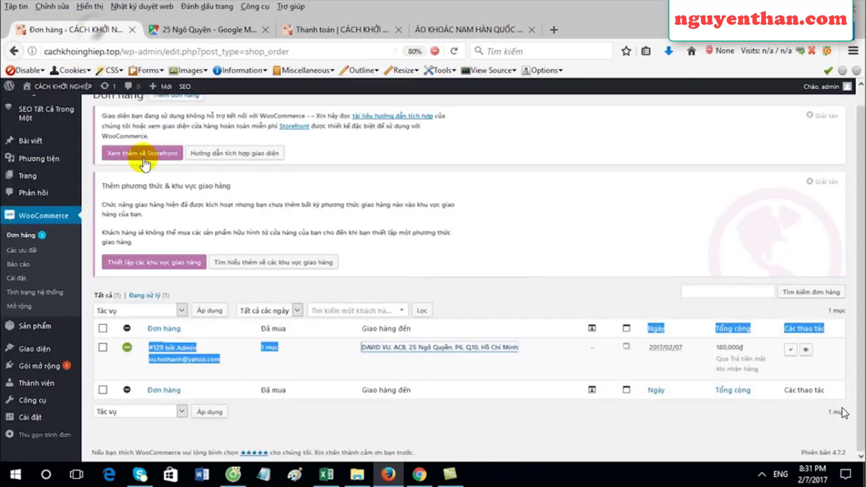
pyautogui.click(805, 351)
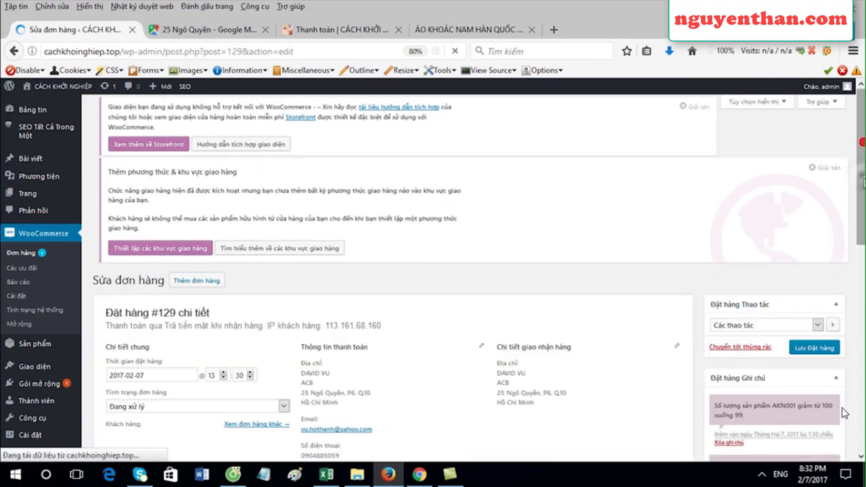
pyautogui.moveTo(859, 192); pyautogui.dragTo(854, 293)
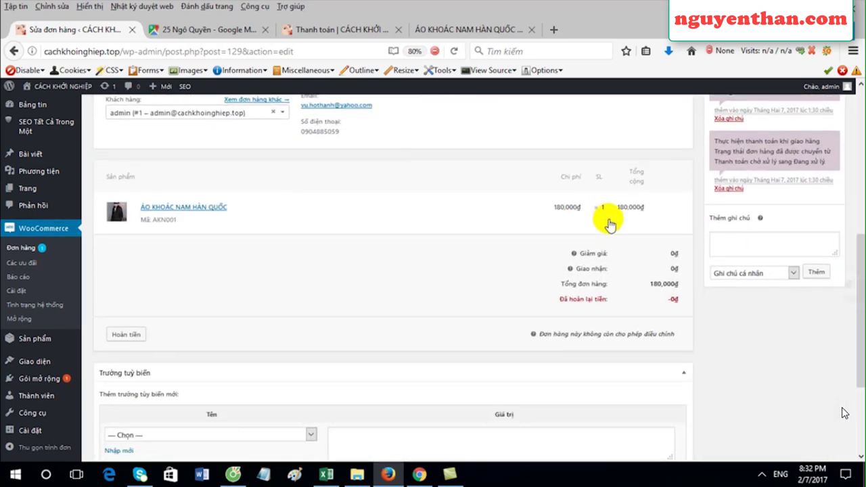
pyautogui.scroll(-3, 574, 270)
pyautogui.click(861, 180)
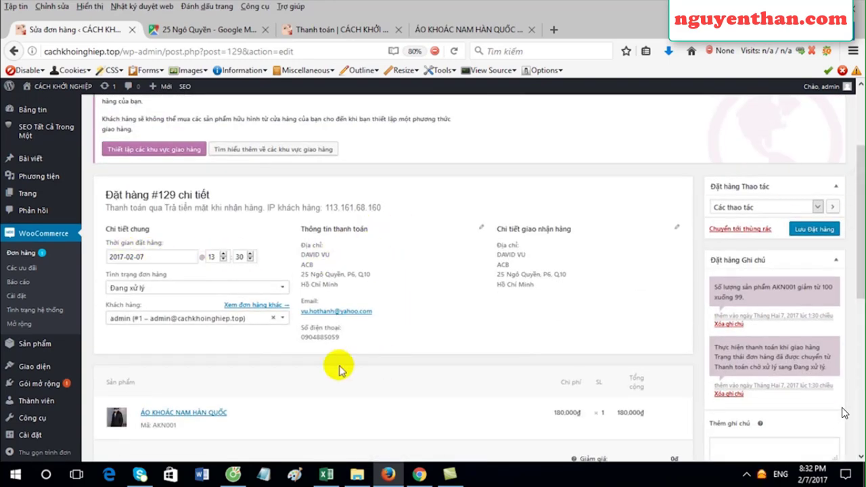
pyautogui.scroll(-1, 745, 270)
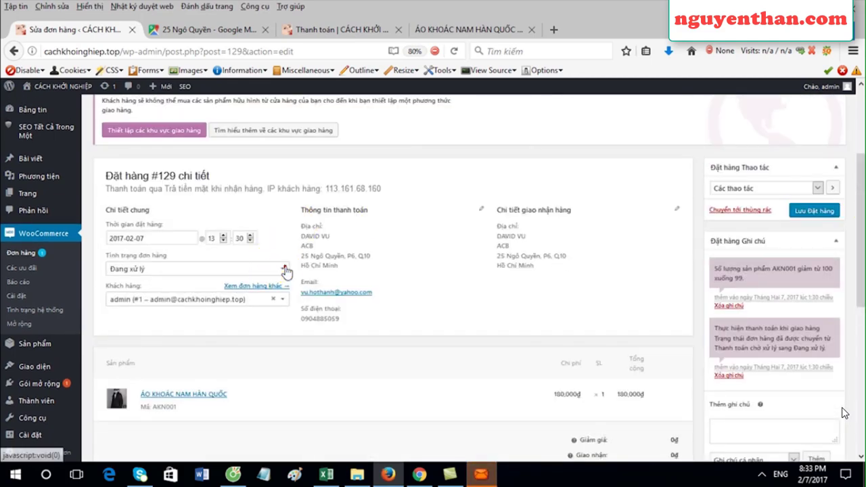
# Change order #129's status from Đang xử lý to Đã hoàn thành and save with 'Lưu Đặt hàng'
pyautogui.click(282, 268)
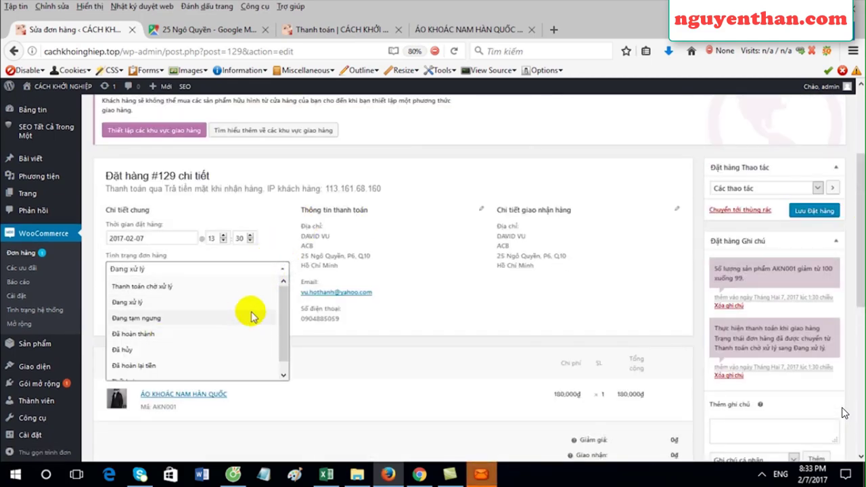
pyautogui.moveTo(284, 304); pyautogui.dragTo(285, 323)
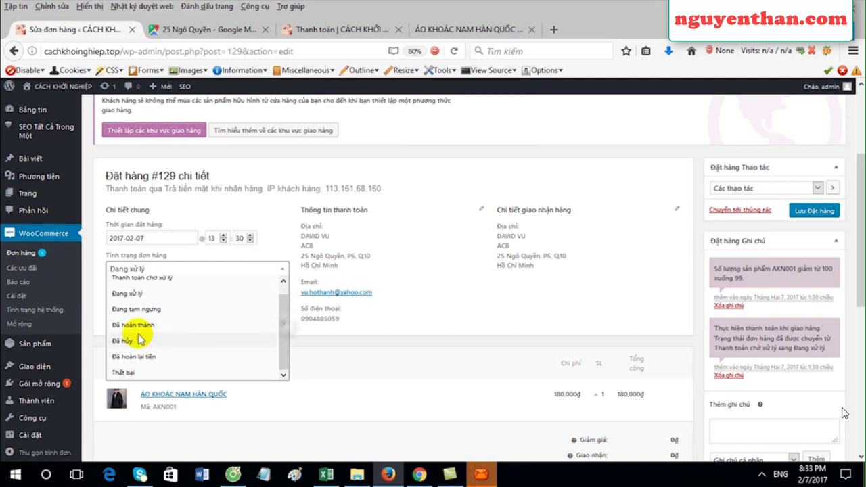
pyautogui.scroll(1, 143, 311)
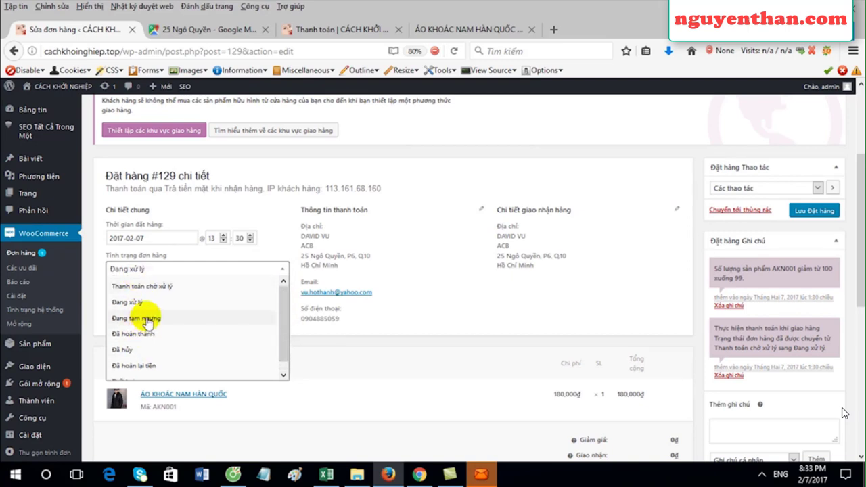
pyautogui.click(125, 335)
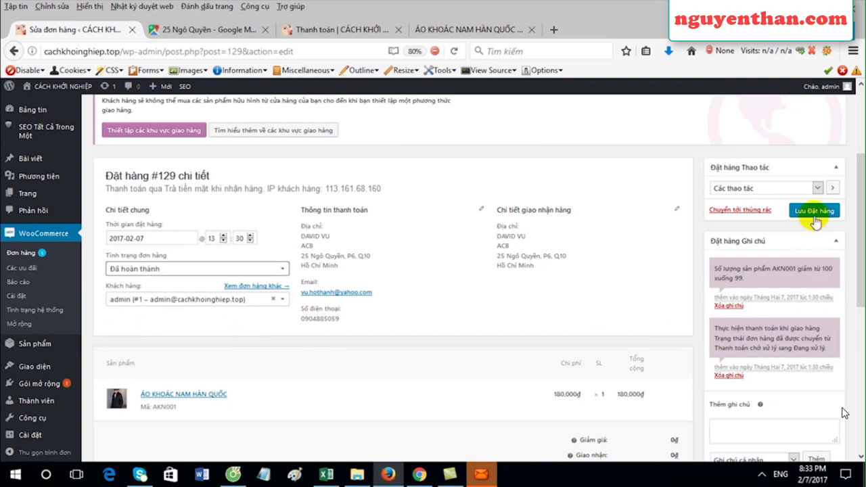
pyautogui.click(812, 214)
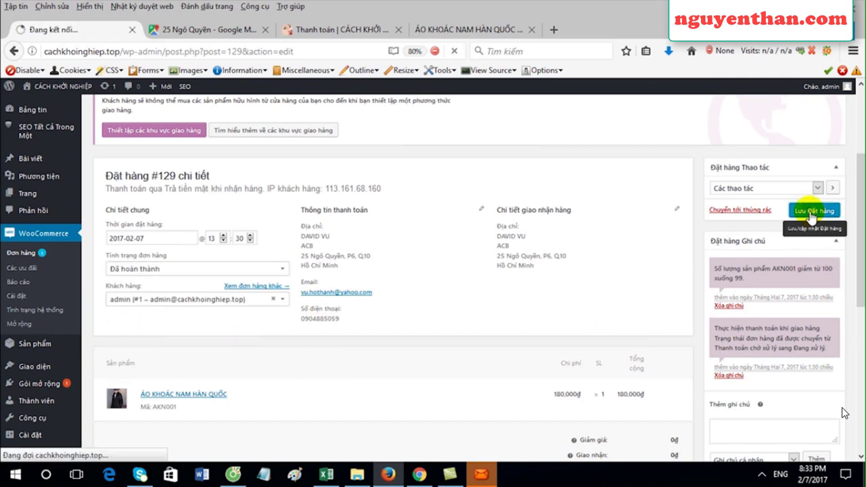